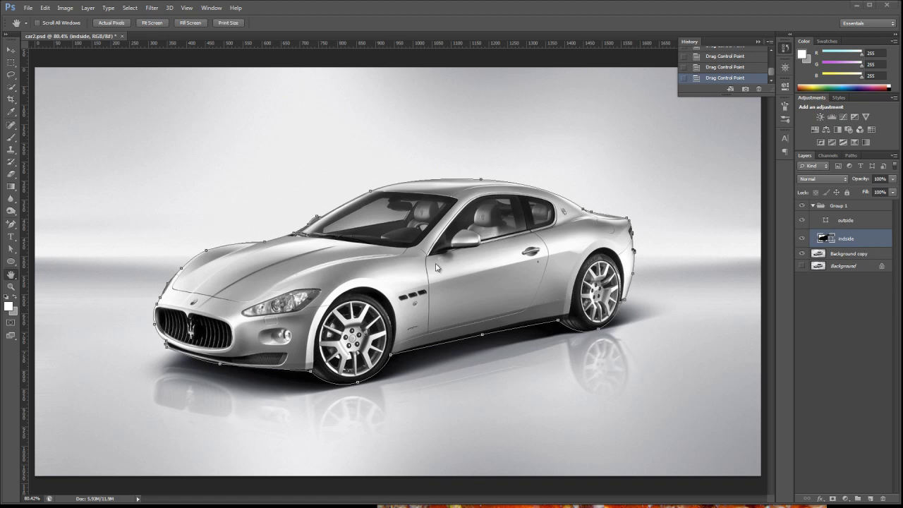
# Step: Make the indside layer active, hide the outside layer, and toggle the Background copy layer off and back on
pyautogui.click(841, 221)
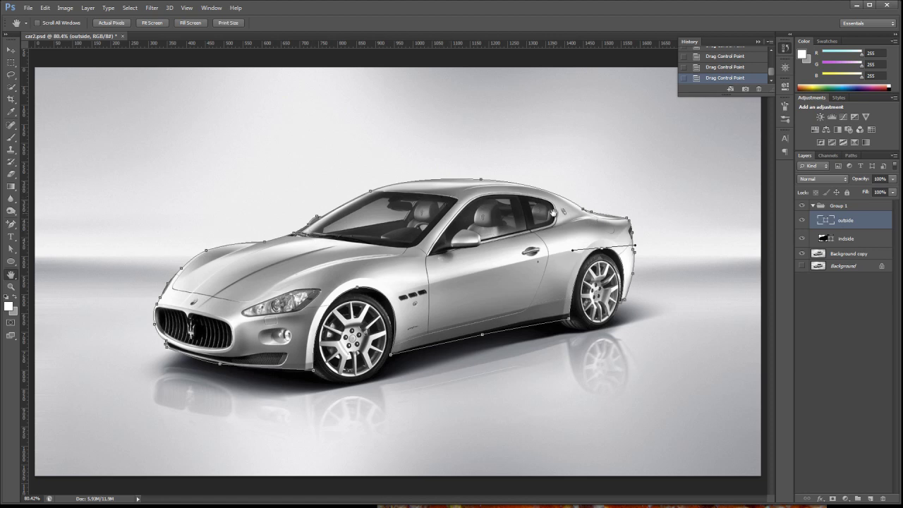
pyautogui.click(851, 243)
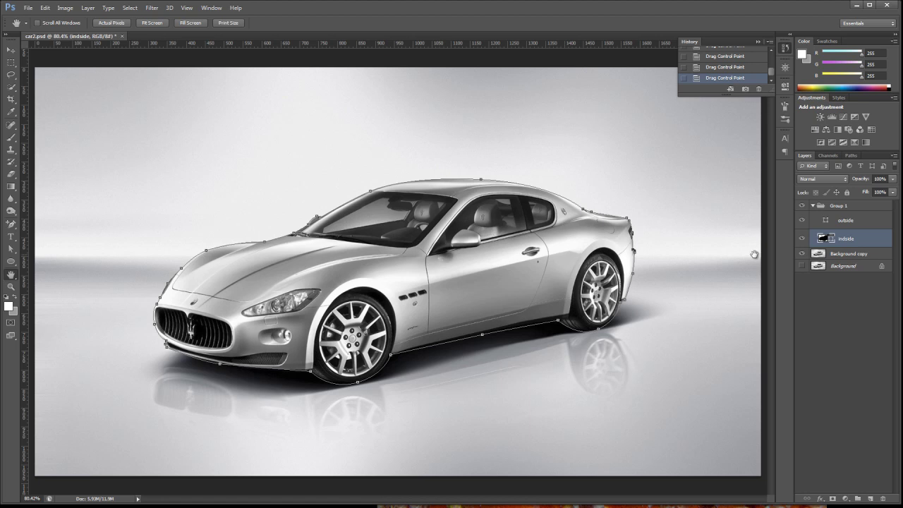
pyautogui.click(803, 222)
pyautogui.click(801, 255)
pyautogui.click(802, 255)
# Step: Activate the Pen tool and set its drawing mode to Shape
pyautogui.click(13, 225)
pyautogui.click(13, 227)
pyautogui.click(50, 224)
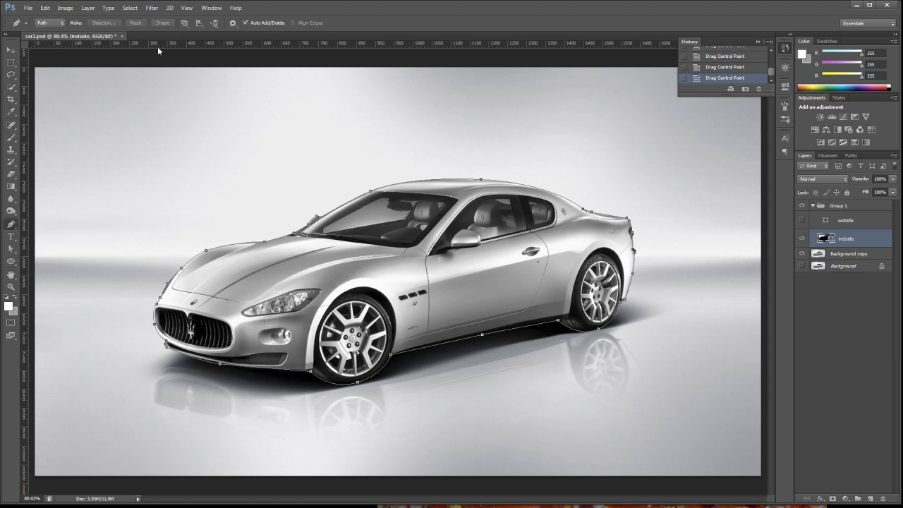
pyautogui.click(60, 24)
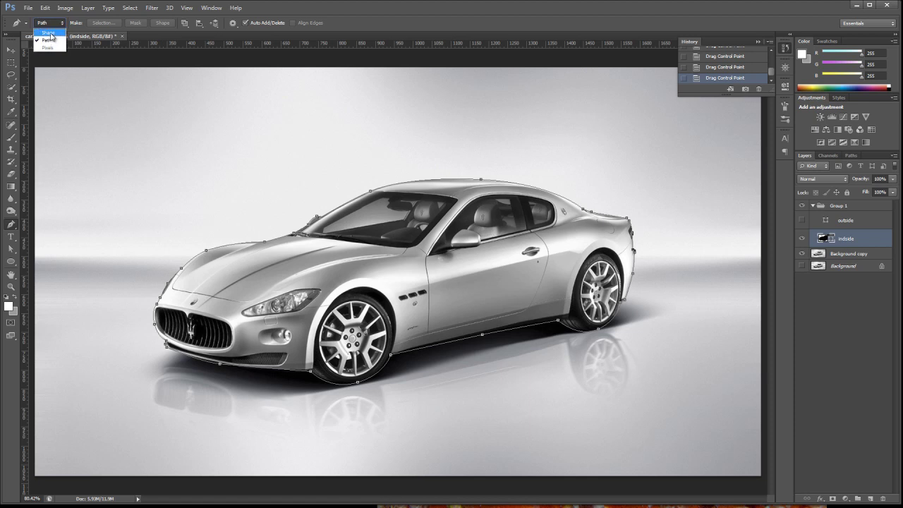
pyautogui.click(50, 34)
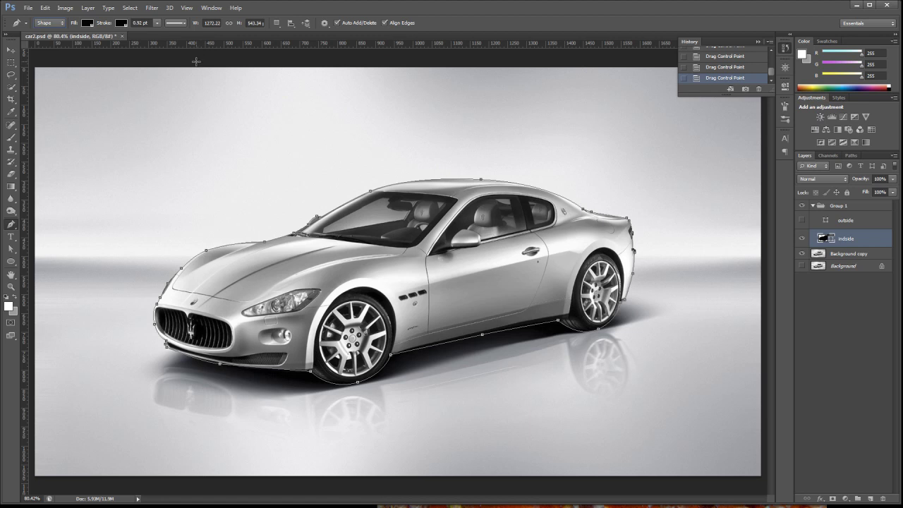
# Step: Try the Subtract Front Shape operation on the indside path and toggle the Background copy layer to check the shape
pyautogui.click(280, 25)
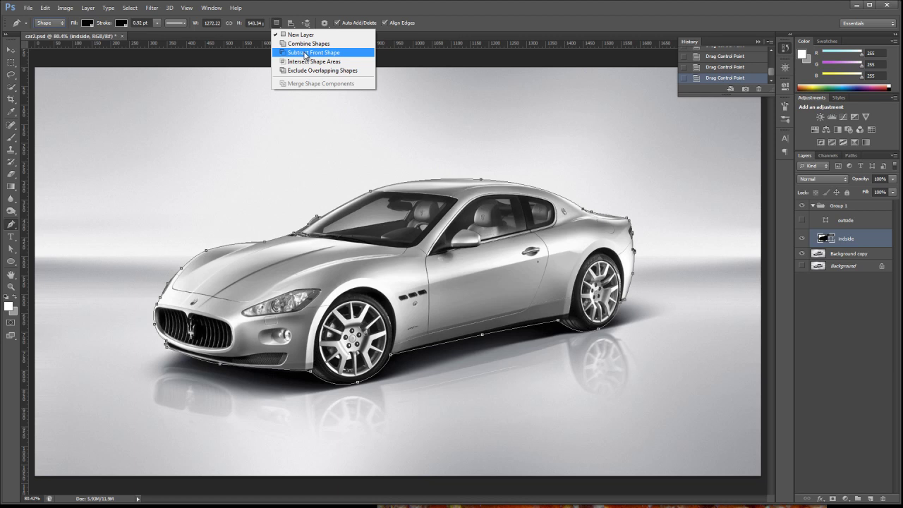
pyautogui.click(305, 54)
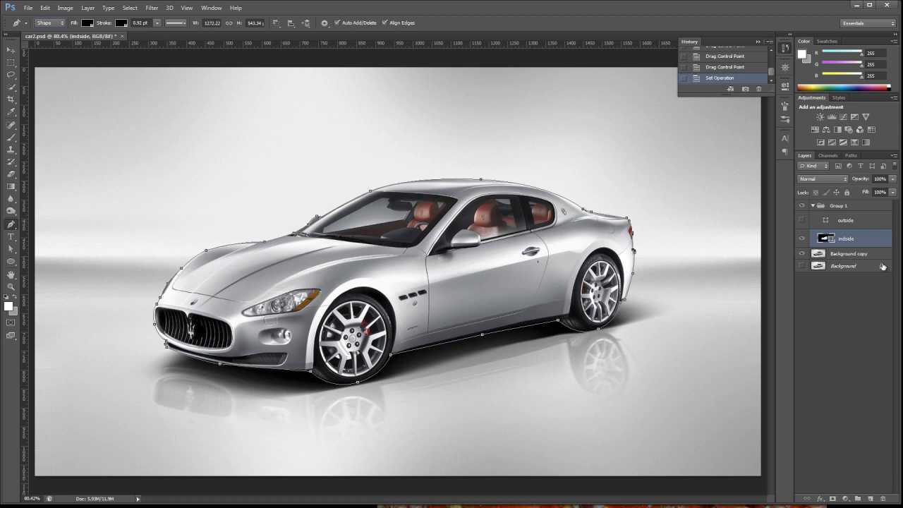
pyautogui.click(802, 254)
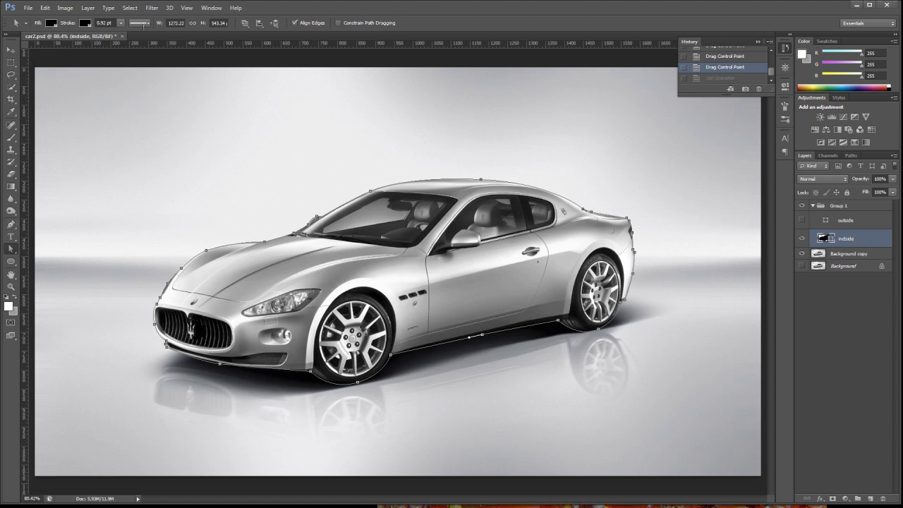
# Step: Try Subtract Front Shape and Exclude Overlapping Shapes on the indside path with Background copy hidden, and revert to the earlier history state
pyautogui.click(245, 24)
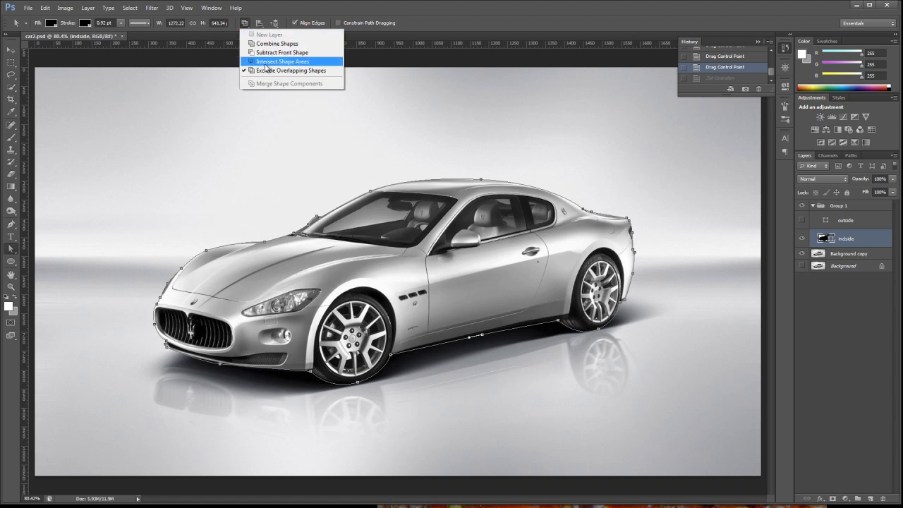
pyautogui.click(270, 53)
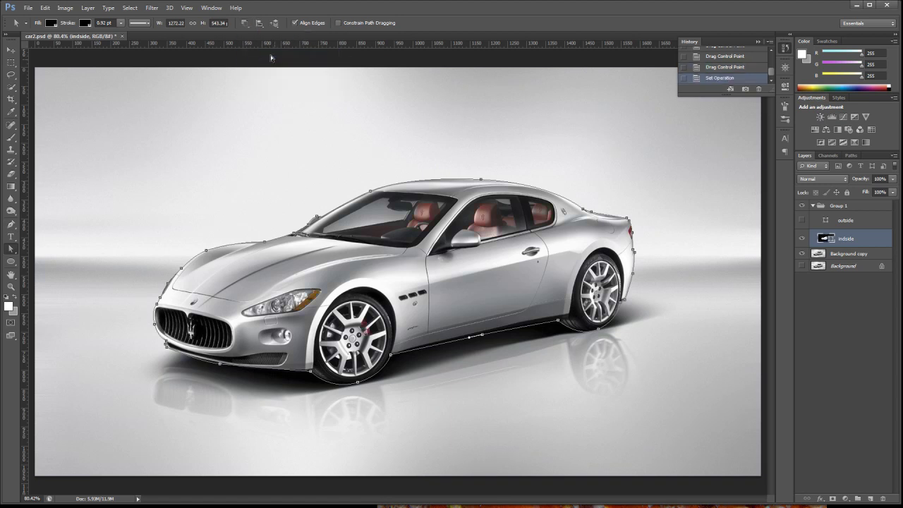
pyautogui.click(802, 254)
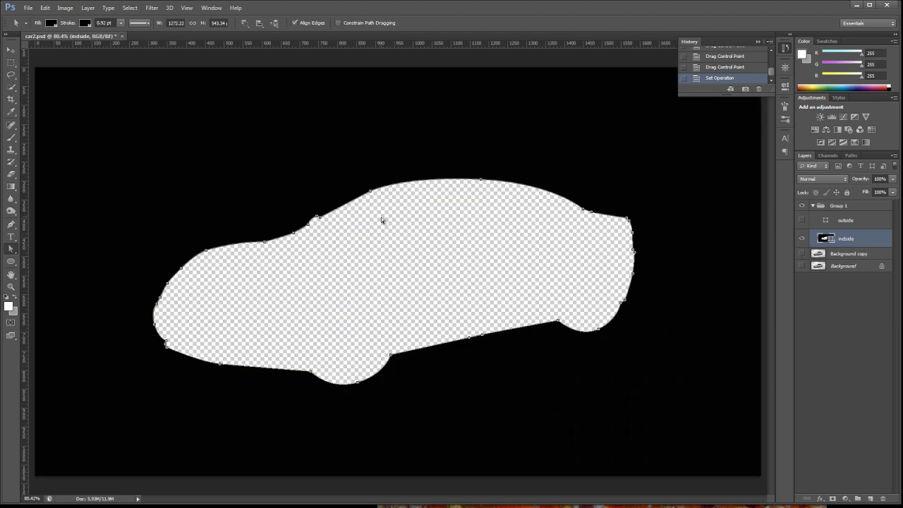
pyautogui.click(246, 25)
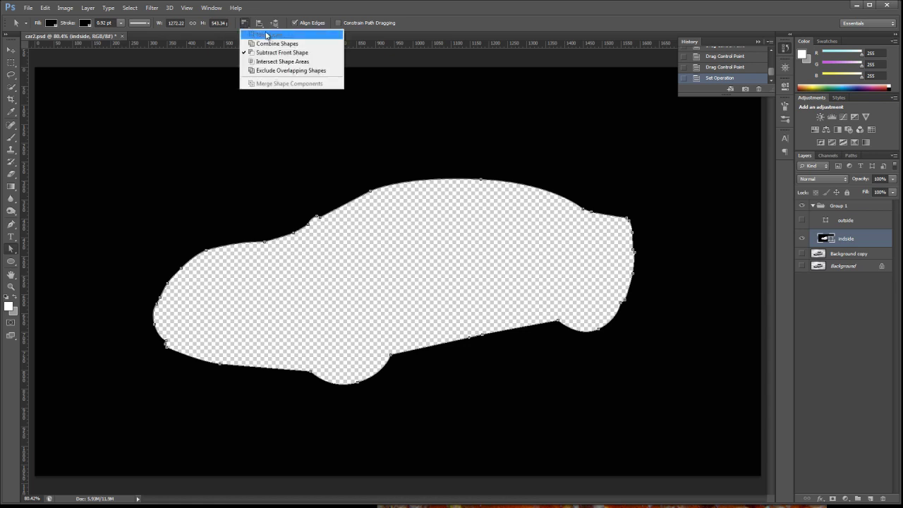
pyautogui.click(281, 70)
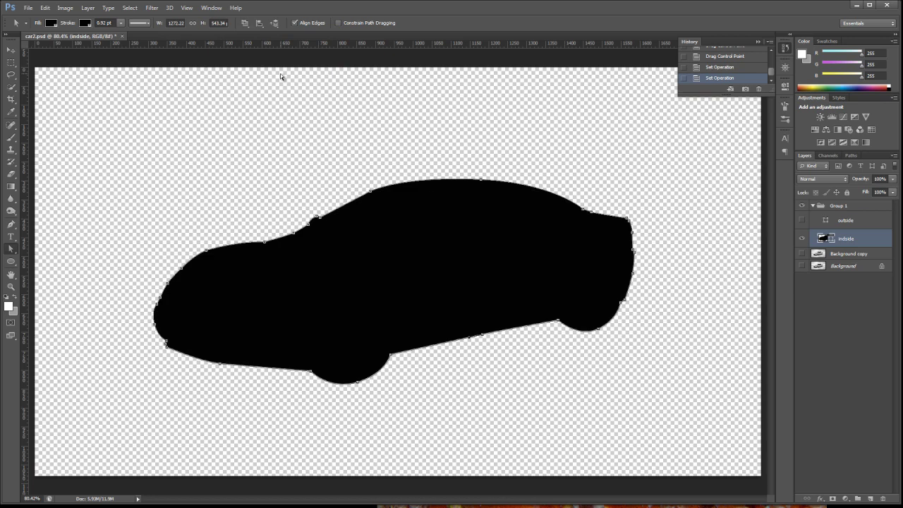
pyautogui.click(247, 26)
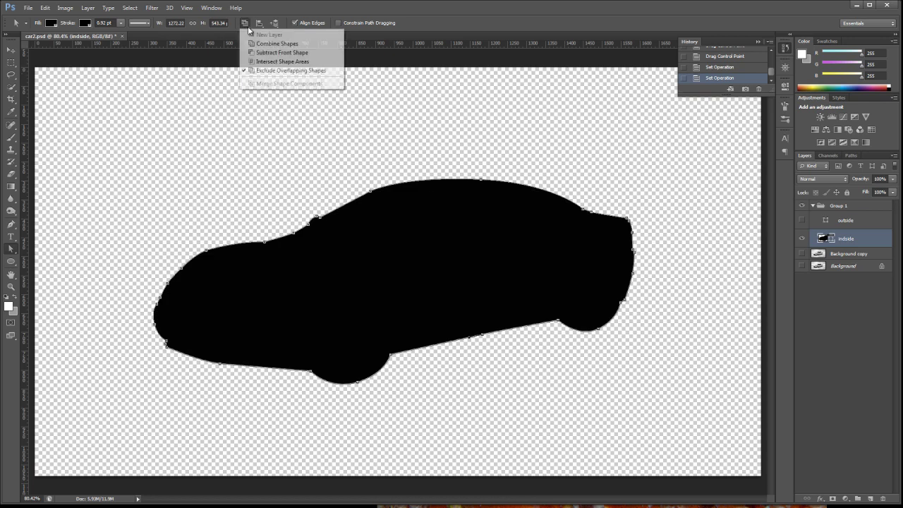
pyautogui.click(271, 72)
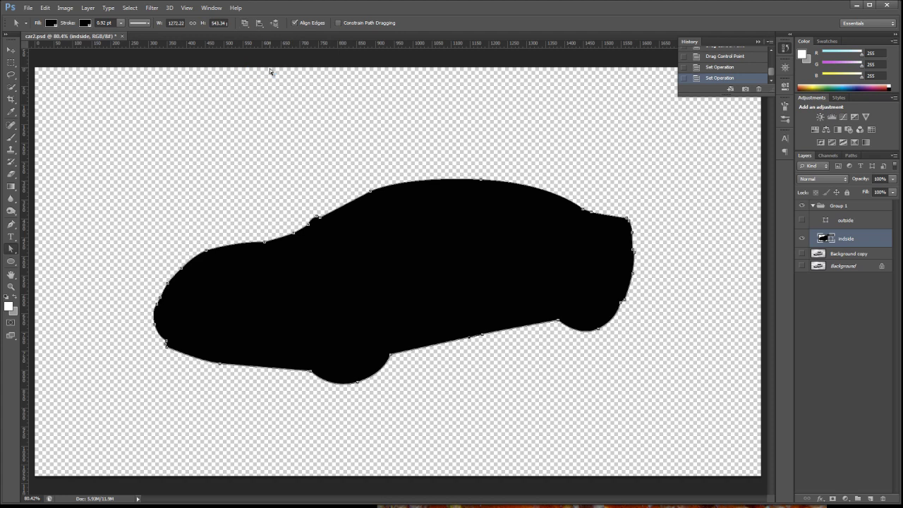
pyautogui.click(724, 56)
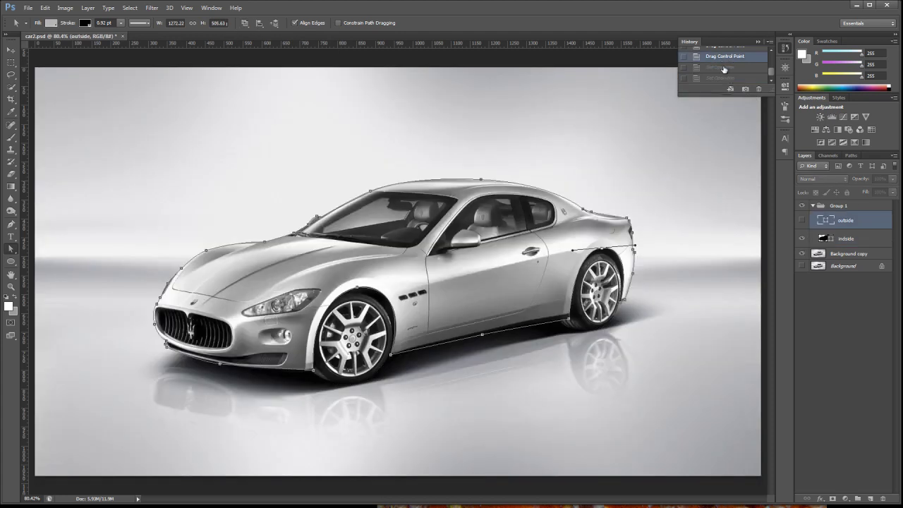
# Step: Deselect the indside layer's path and set the Pen tool's path operation to Subtract Front Shape
pyautogui.click(855, 238)
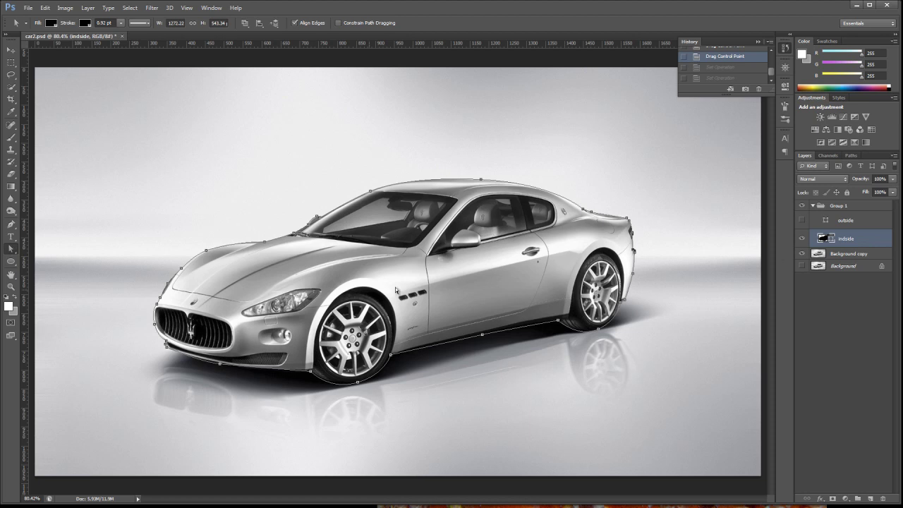
pyautogui.click(480, 291)
pyautogui.click(11, 224)
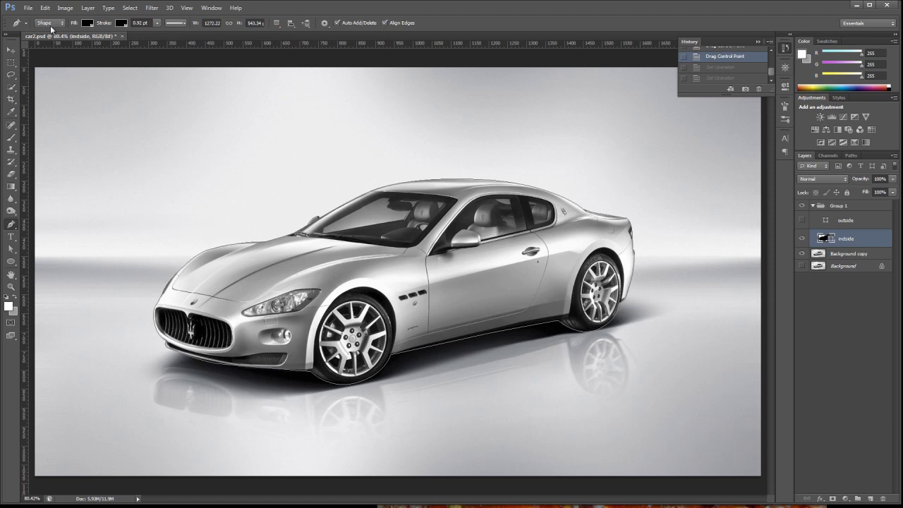
pyautogui.click(277, 23)
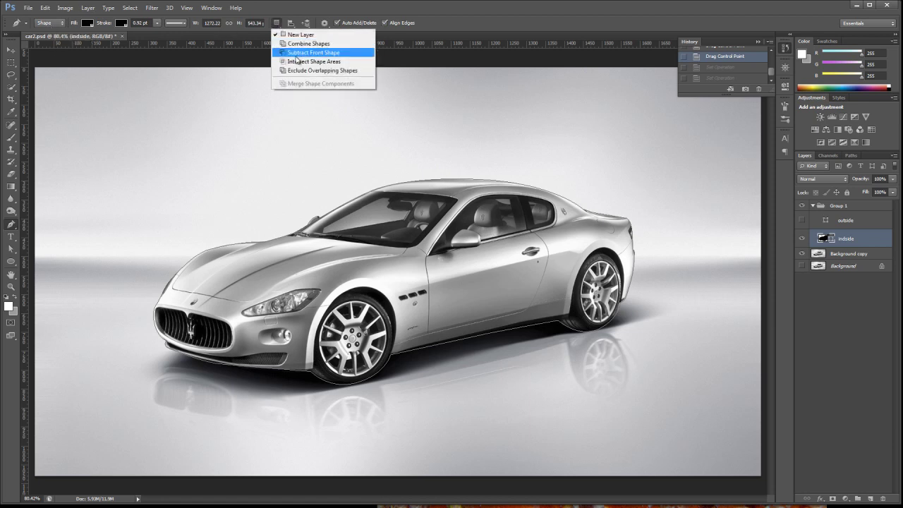
pyautogui.click(293, 54)
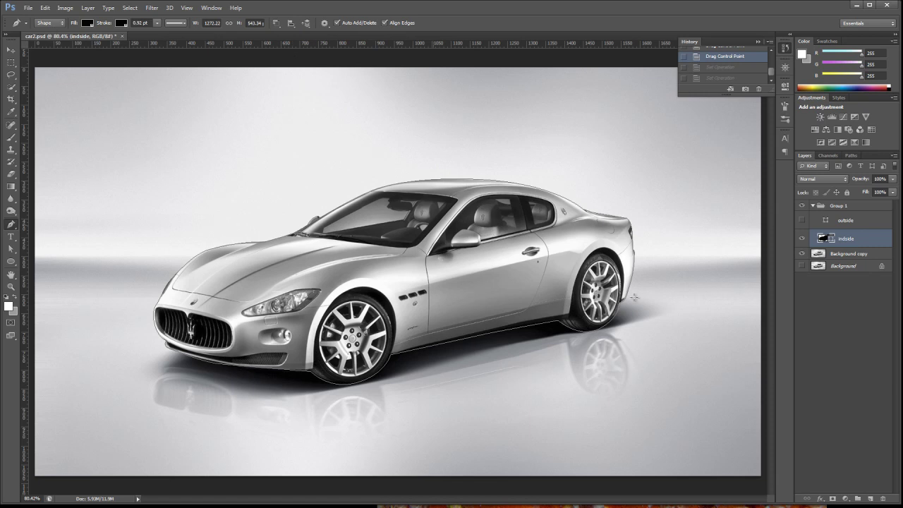
# Step: Toggle the Background copy layer's visibility to inspect the fill of the indside shape on its own
pyautogui.click(801, 255)
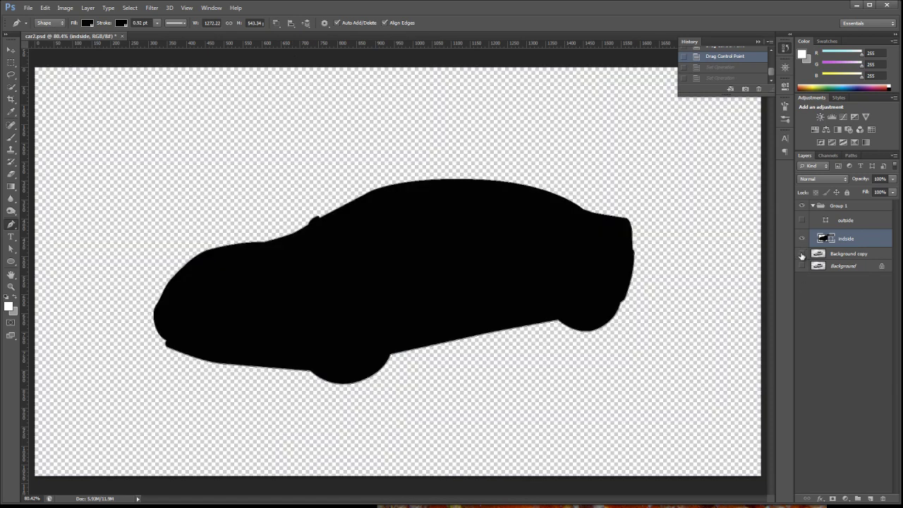
pyautogui.click(801, 255)
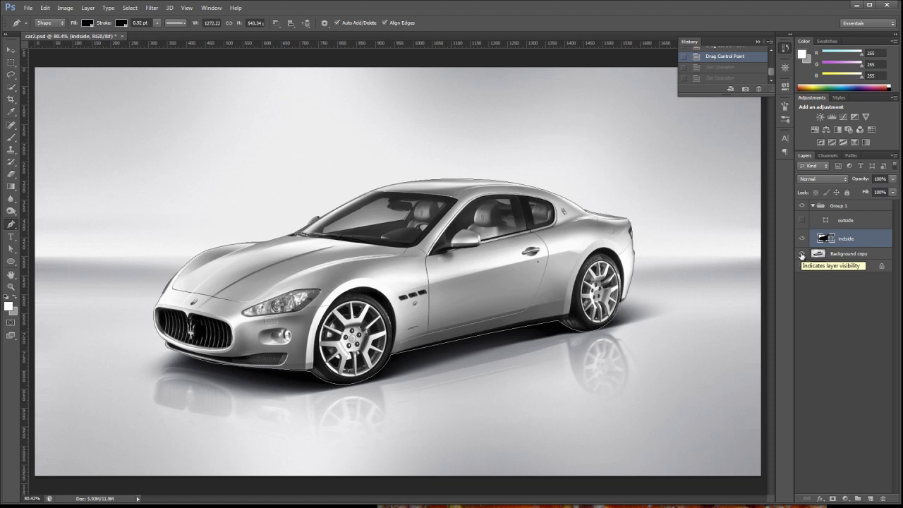
pyautogui.click(801, 255)
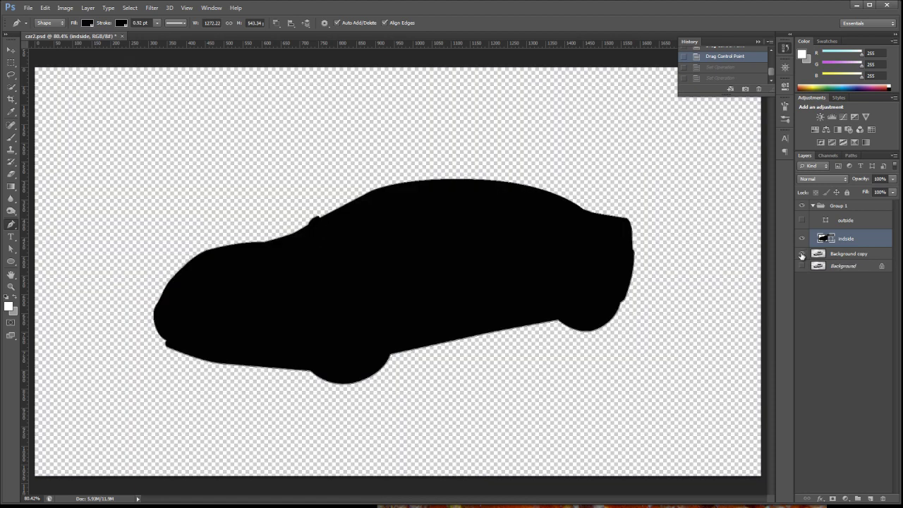
pyautogui.click(802, 255)
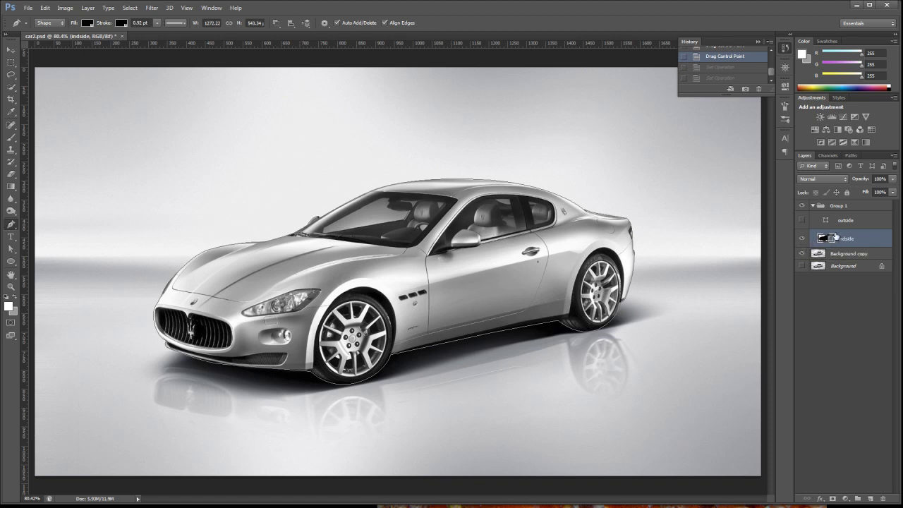
# Step: Try starting a windshield outline with the Pen operation set to New Layer, and revert to the history state before it
pyautogui.click(276, 25)
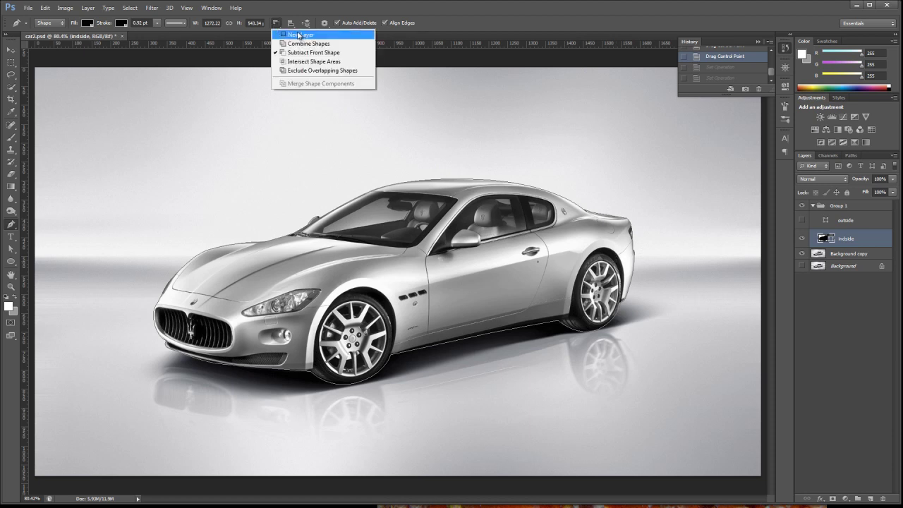
pyautogui.click(299, 36)
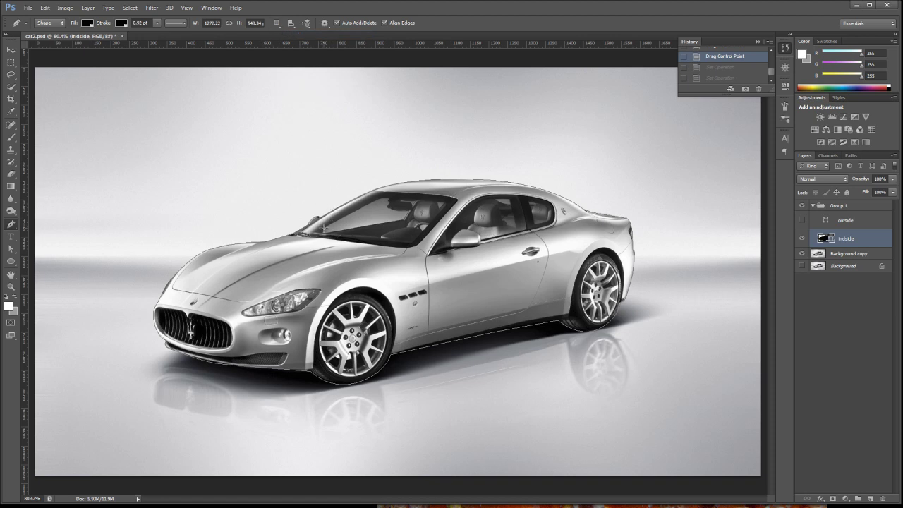
pyautogui.click(323, 229)
pyautogui.click(379, 200)
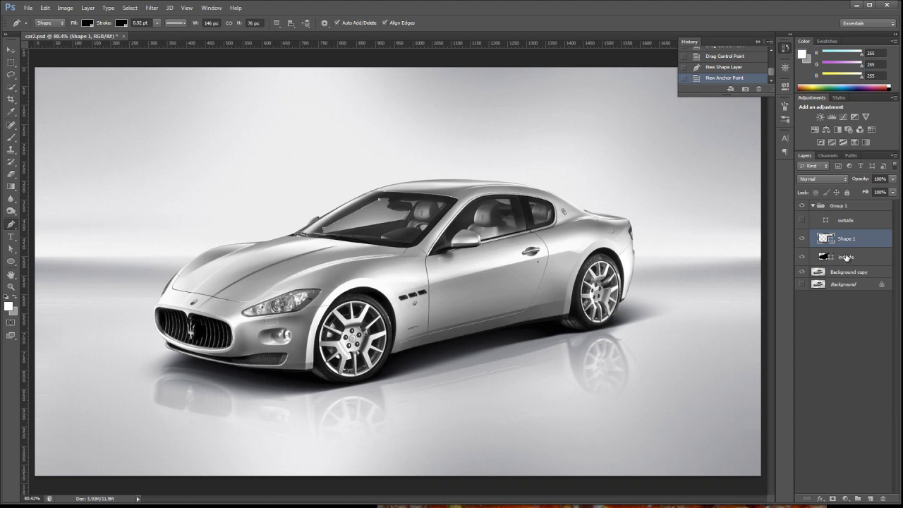
pyautogui.click(725, 57)
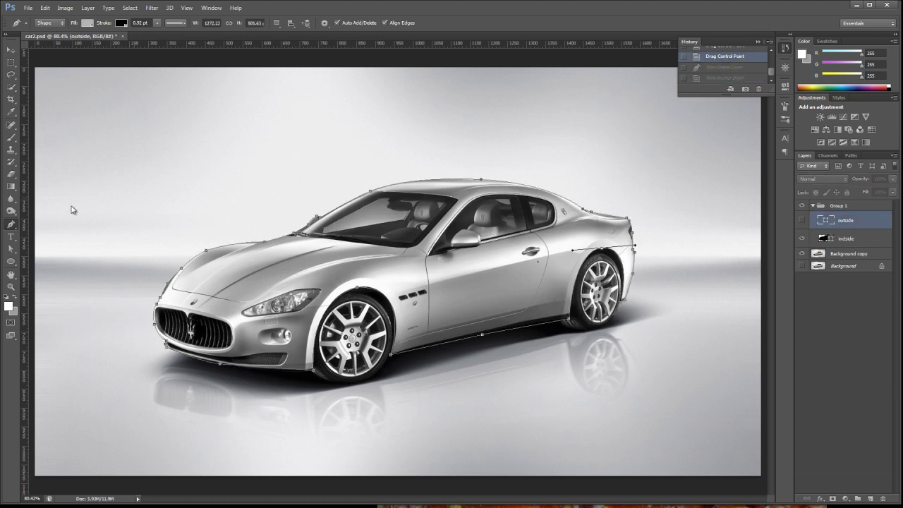
# Step: Deselect the outside layer's path and set the Pen tool's path operation to Subtract Front Shape
pyautogui.click(11, 248)
pyautogui.click(492, 289)
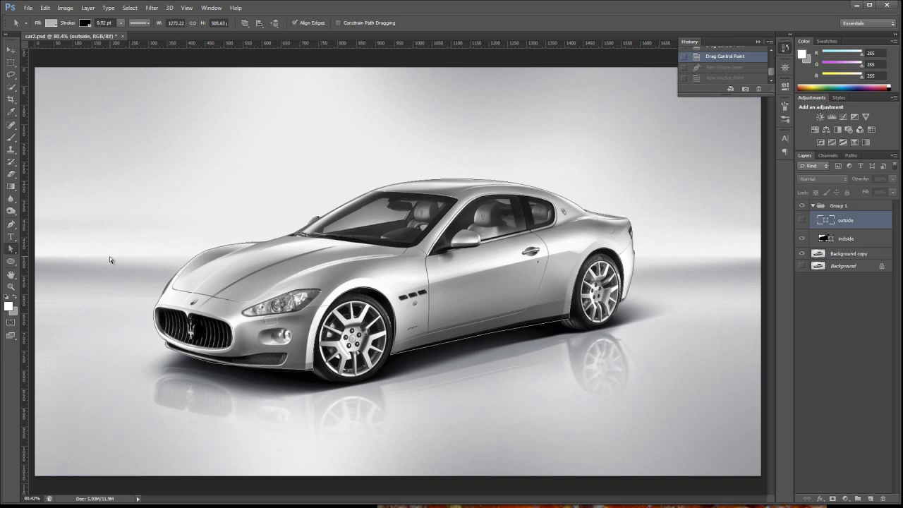
pyautogui.click(11, 224)
pyautogui.click(278, 24)
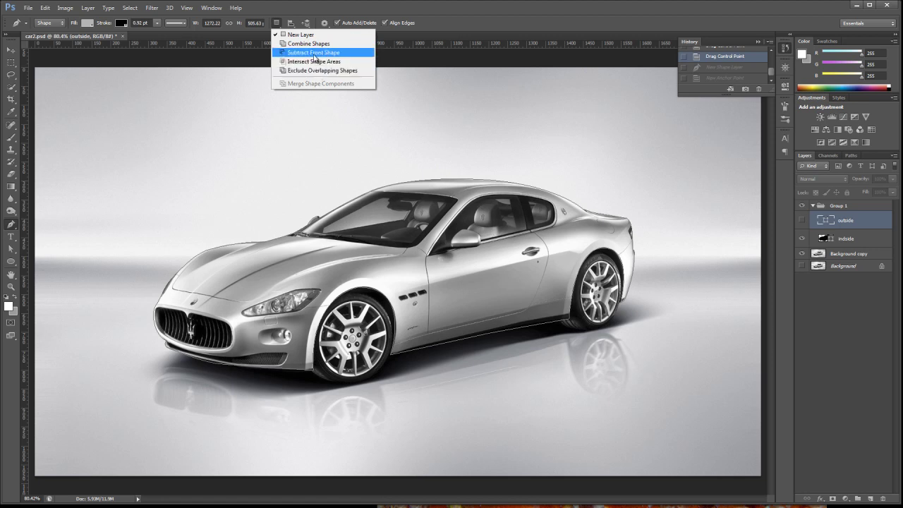
pyautogui.click(315, 57)
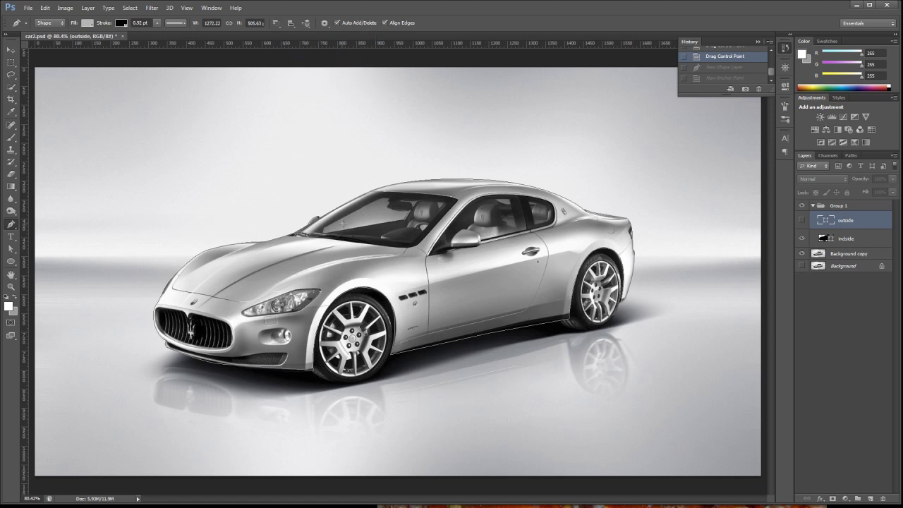
# Step: Frame the windshield closely and set the Pen tool to Subtract Front Shape for the indside layer
pyautogui.click(11, 285)
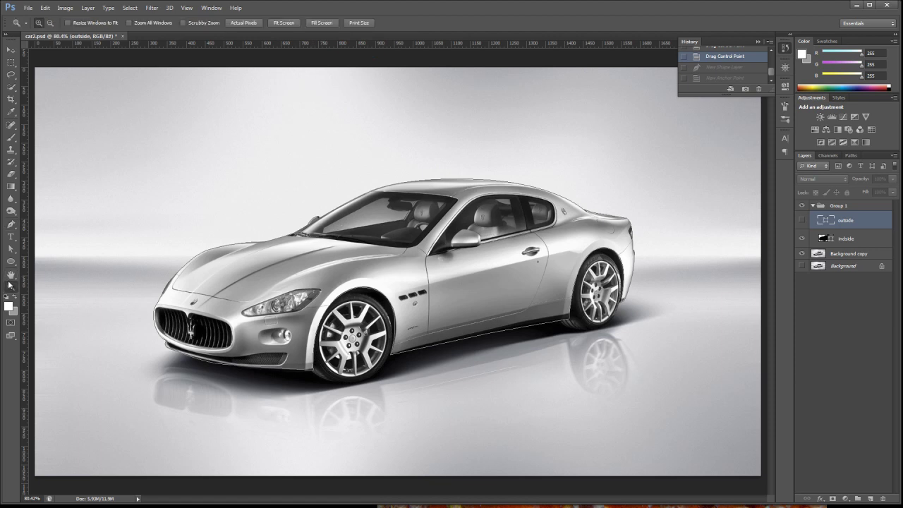
pyautogui.moveTo(261, 145); pyautogui.dragTo(493, 261)
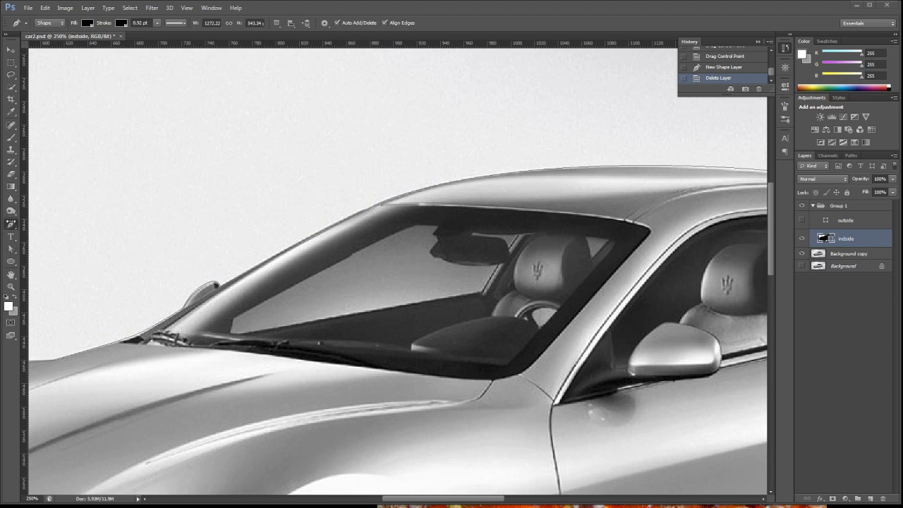
pyautogui.click(276, 22)
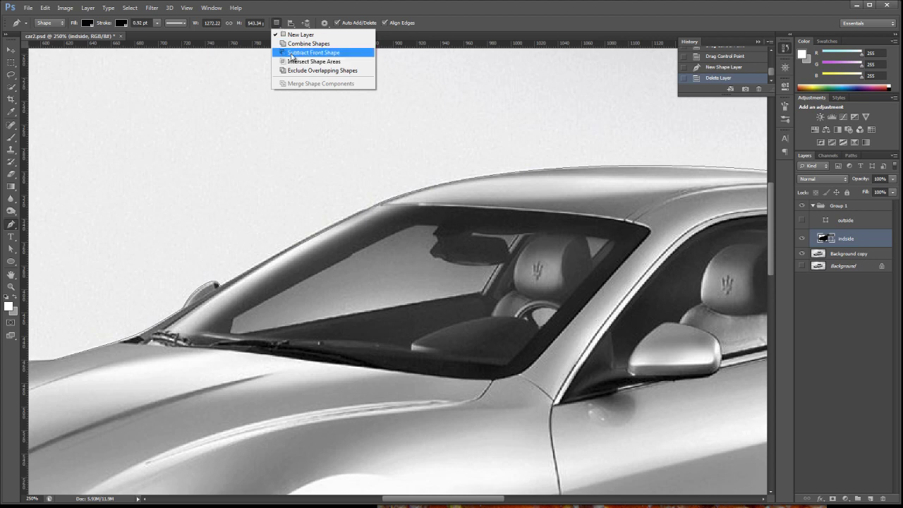
pyautogui.click(290, 53)
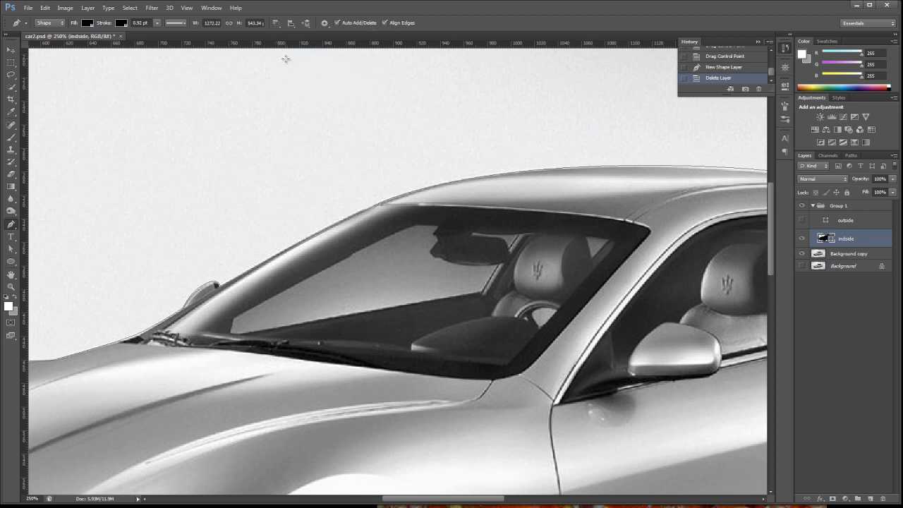
# Step: Trace the large see-through area of the windshield up to the rear-view mirror as a closed cutout, and check it with Background copy hidden
pyautogui.click(232, 319)
pyautogui.click(344, 259)
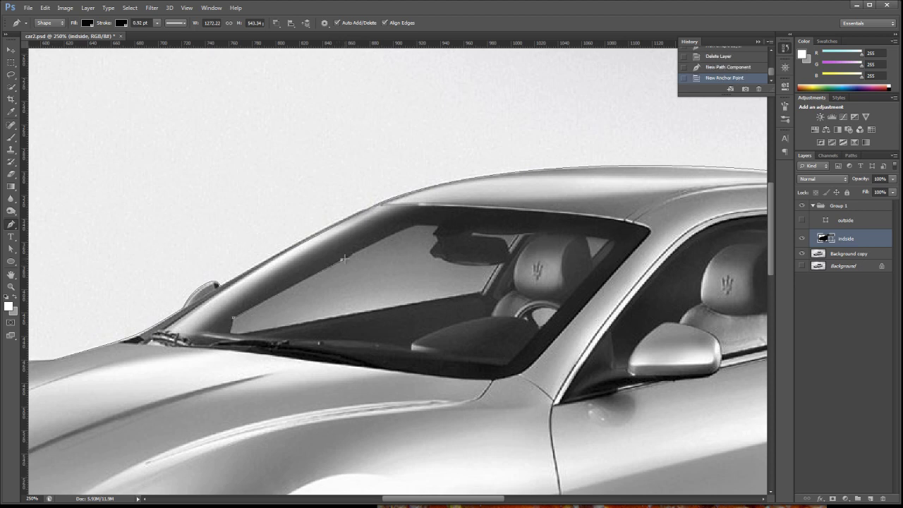
pyautogui.click(415, 224)
pyautogui.click(436, 225)
pyautogui.click(437, 237)
pyautogui.click(428, 250)
pyautogui.click(440, 257)
pyautogui.click(462, 266)
pyautogui.click(497, 263)
pyautogui.click(232, 321)
pyautogui.click(801, 254)
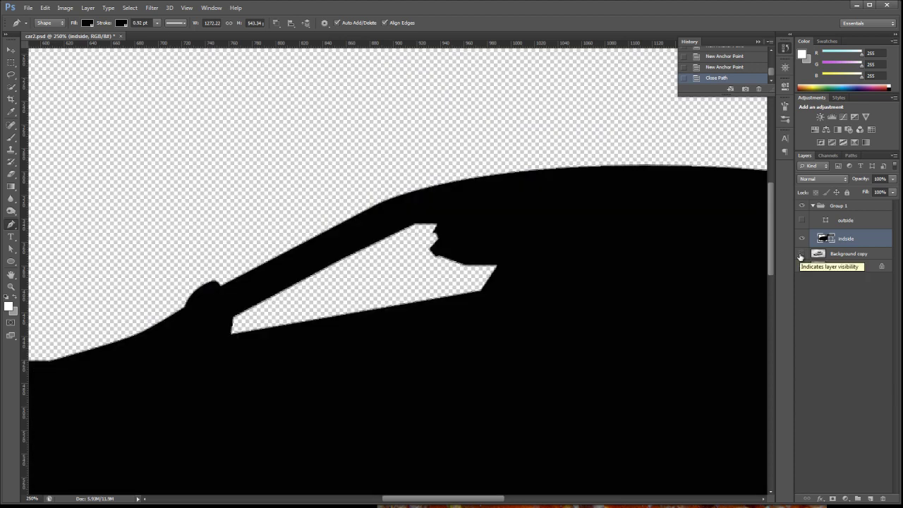
pyautogui.click(801, 254)
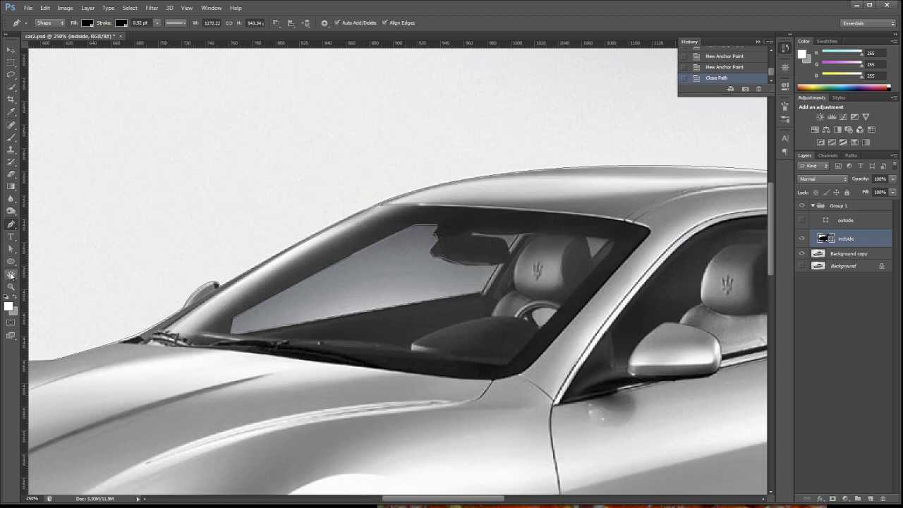
# Step: Adjust the windshield cutout's anchor points along its upper edge and the mirror outline with the Convert Point tool
pyautogui.moveTo(11, 248); pyautogui.dragTo(60, 259)
pyautogui.moveTo(11, 224); pyautogui.dragTo(54, 259)
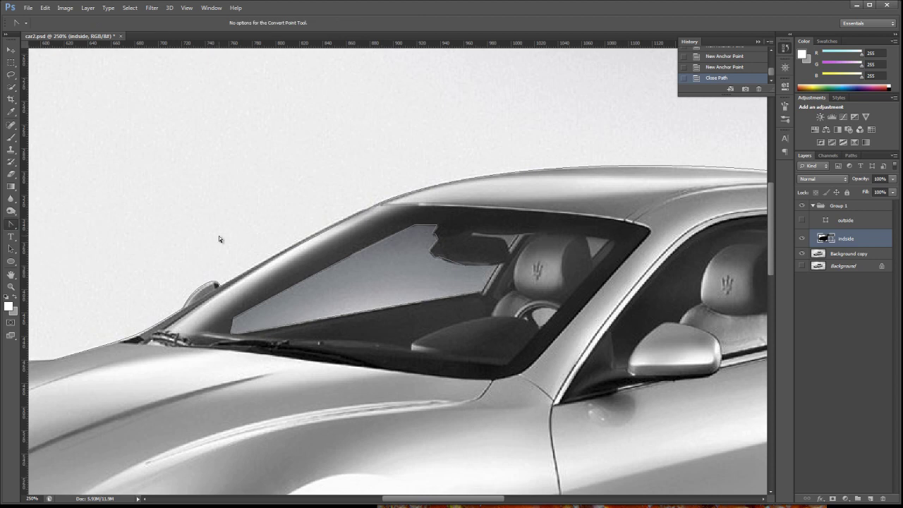
pyautogui.click(415, 225)
pyautogui.moveTo(416, 225); pyautogui.dragTo(419, 224)
pyautogui.click(420, 224)
pyautogui.click(415, 225)
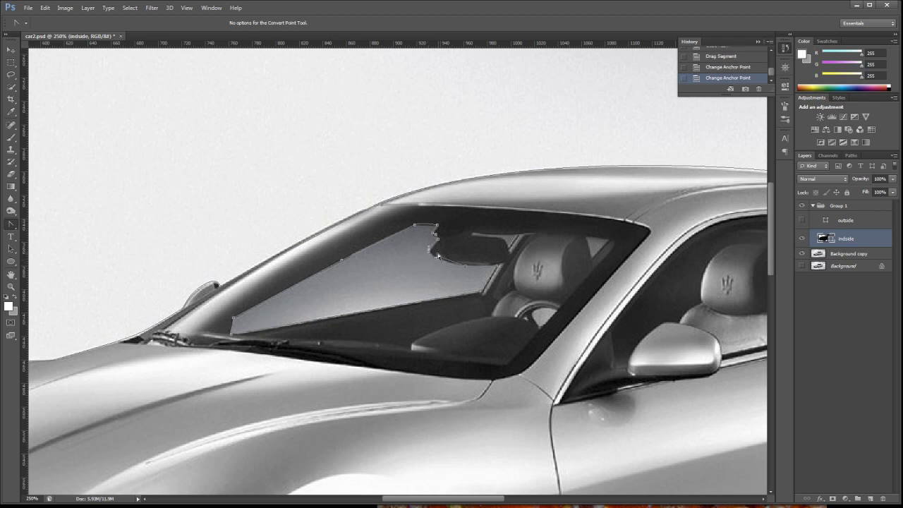
pyautogui.click(441, 258)
# Step: Switch back to the Pen tool and view its available path operations
pyautogui.click(12, 226)
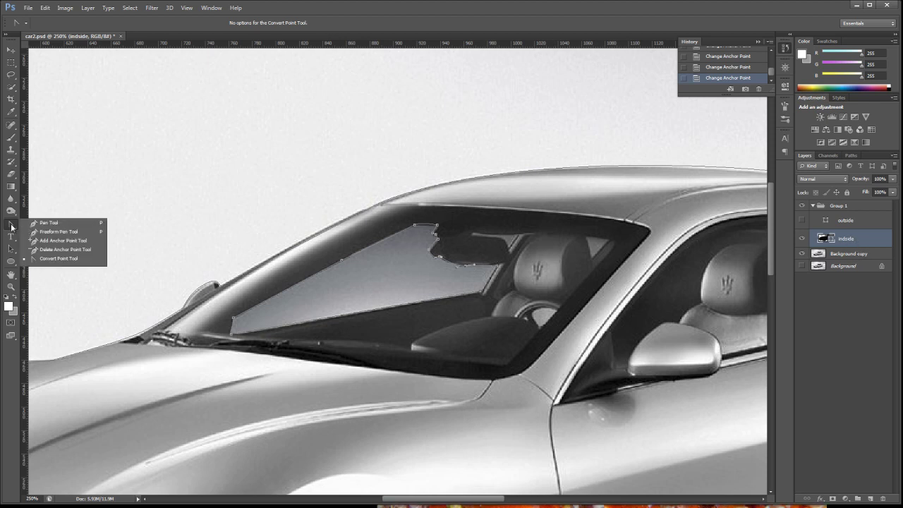
pyautogui.click(12, 226)
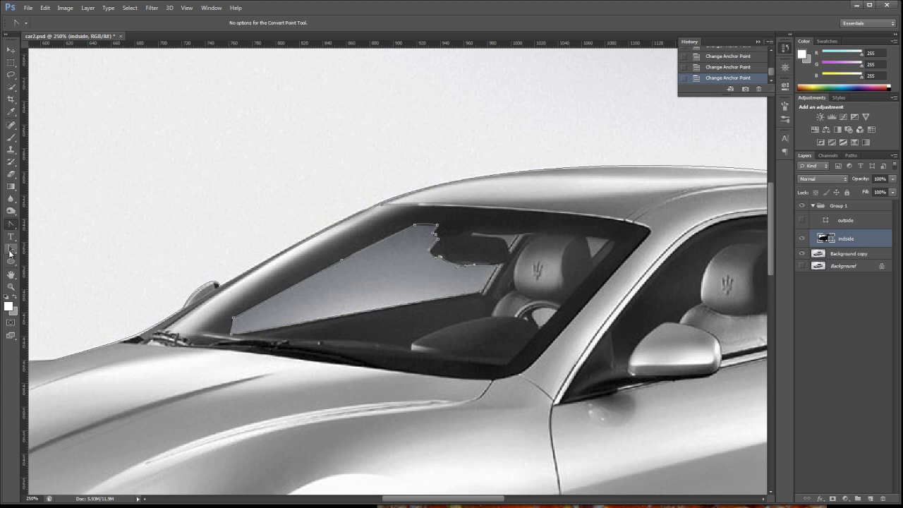
pyautogui.click(11, 227)
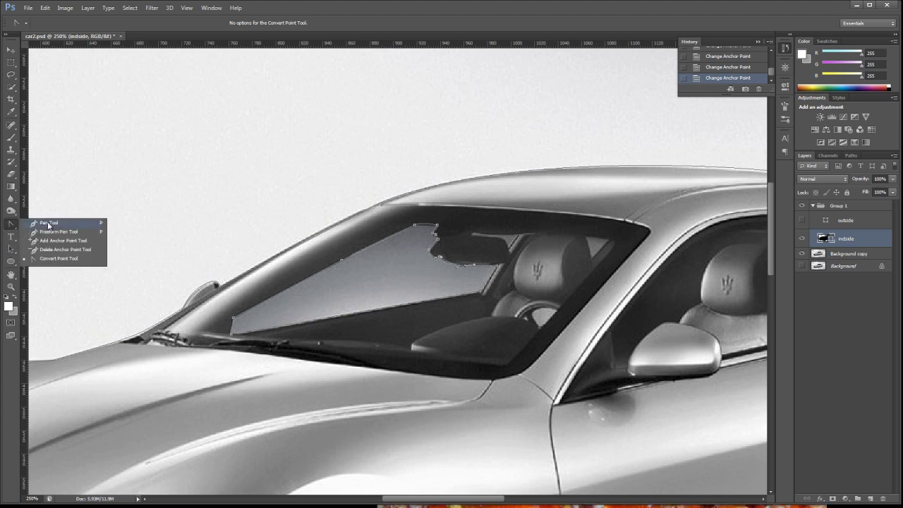
pyautogui.click(48, 224)
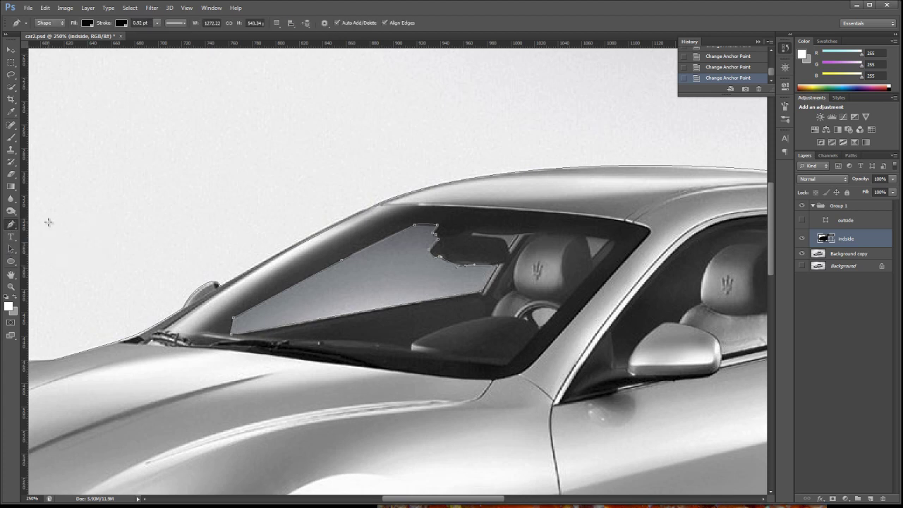
pyautogui.click(278, 25)
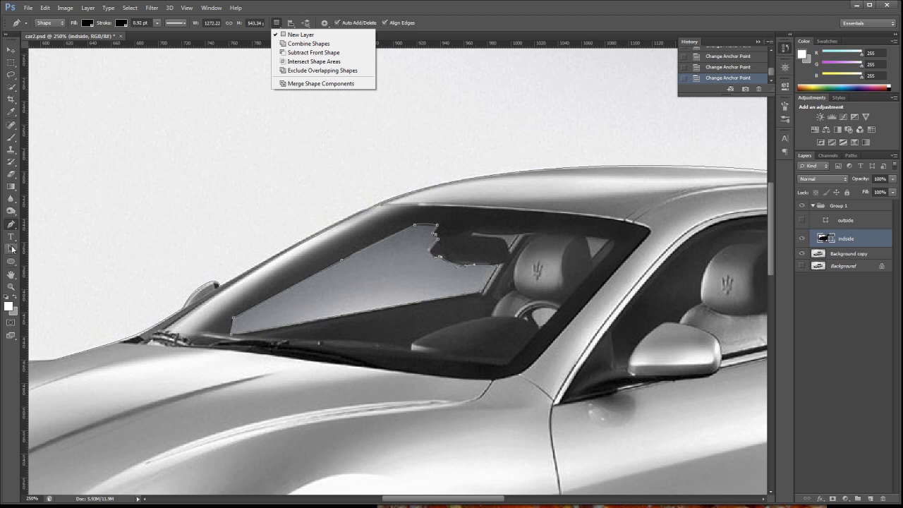
pyautogui.click(11, 250)
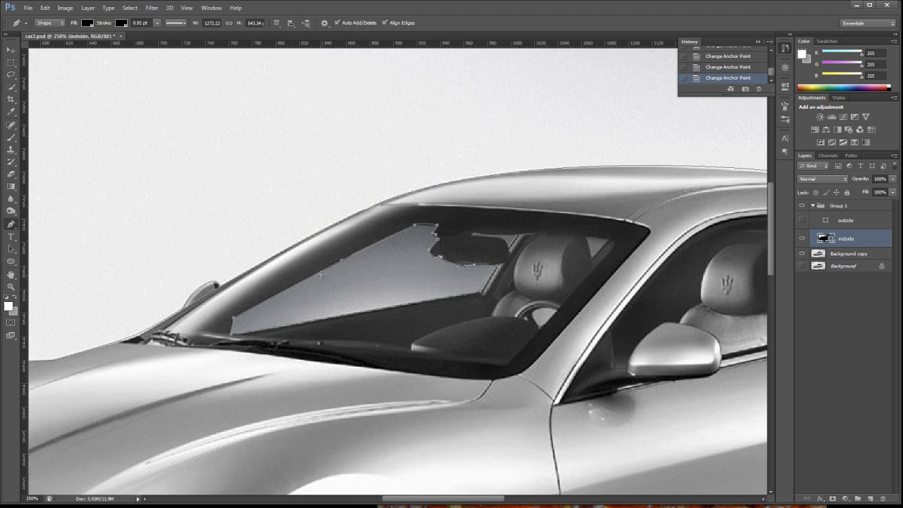
# Step: Activate the Path Selection tool, return to the Pen tool and choose Subtract Front Shape as its path operation
pyautogui.click(12, 249)
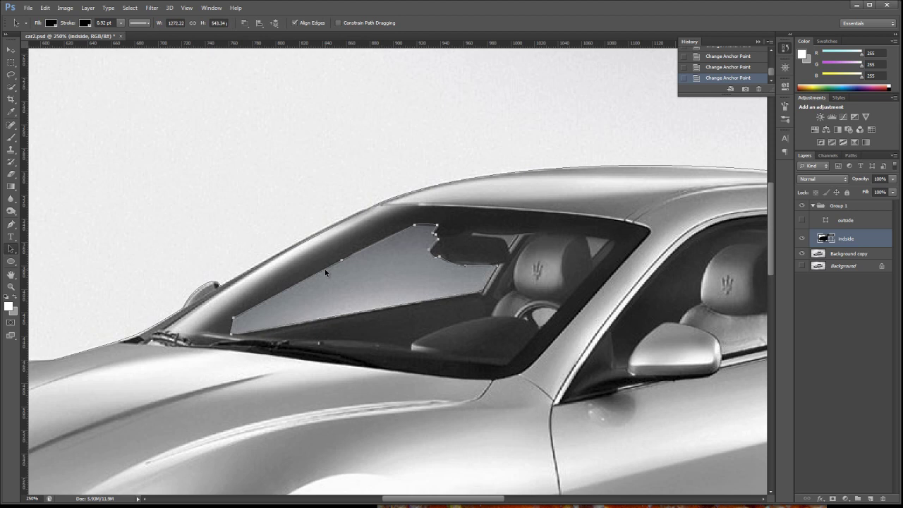
pyautogui.click(11, 250)
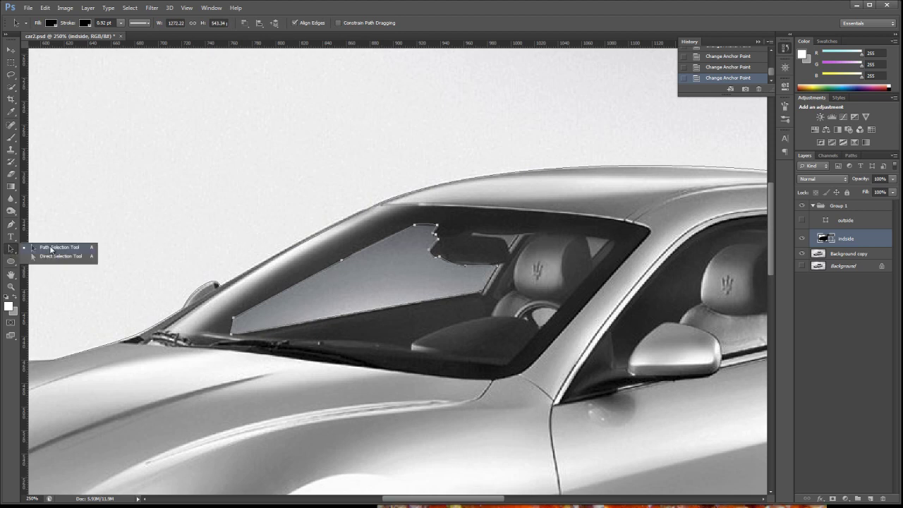
pyautogui.click(50, 248)
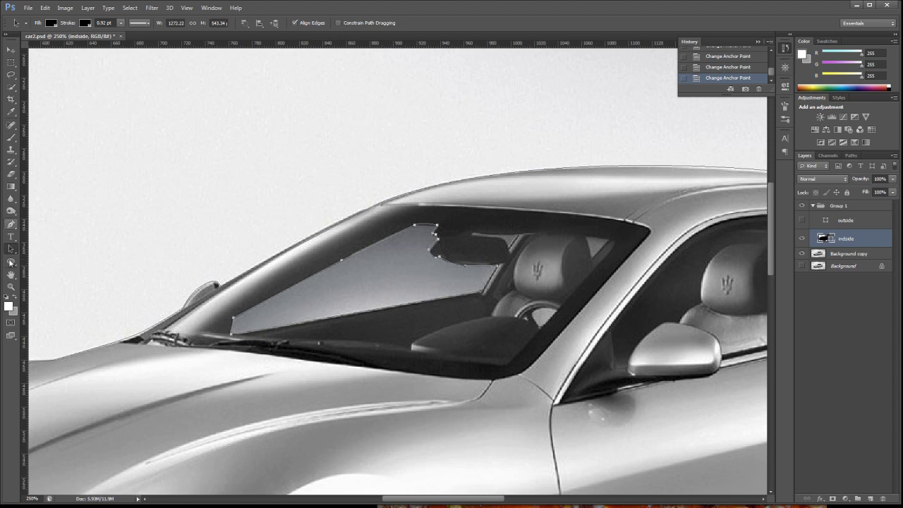
pyautogui.click(10, 228)
pyautogui.click(10, 226)
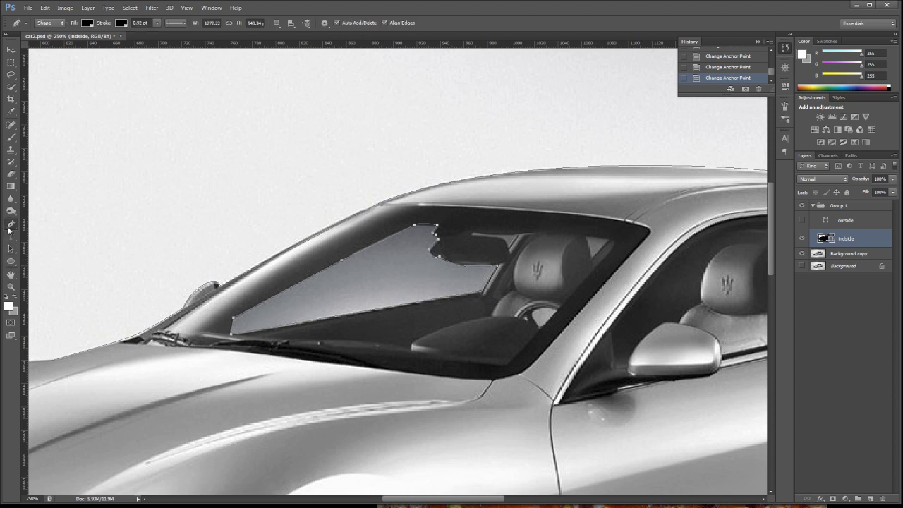
pyautogui.click(277, 23)
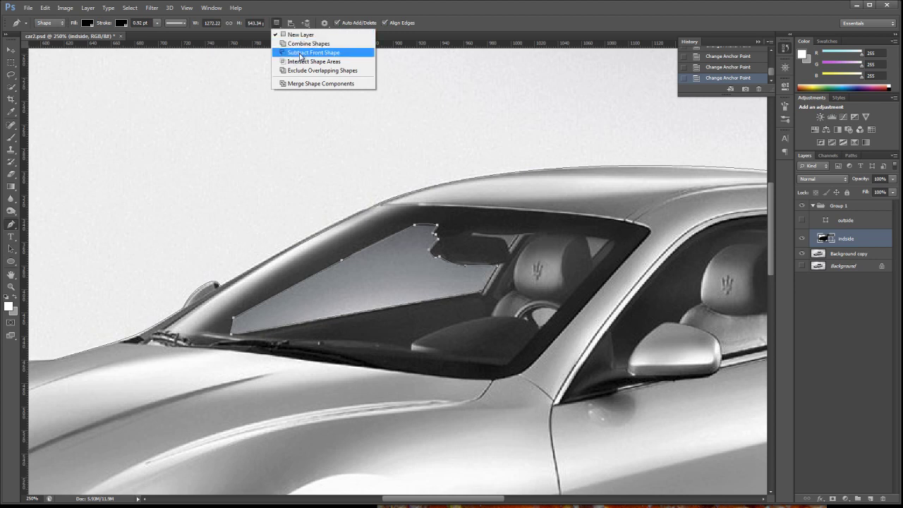
pyautogui.click(299, 53)
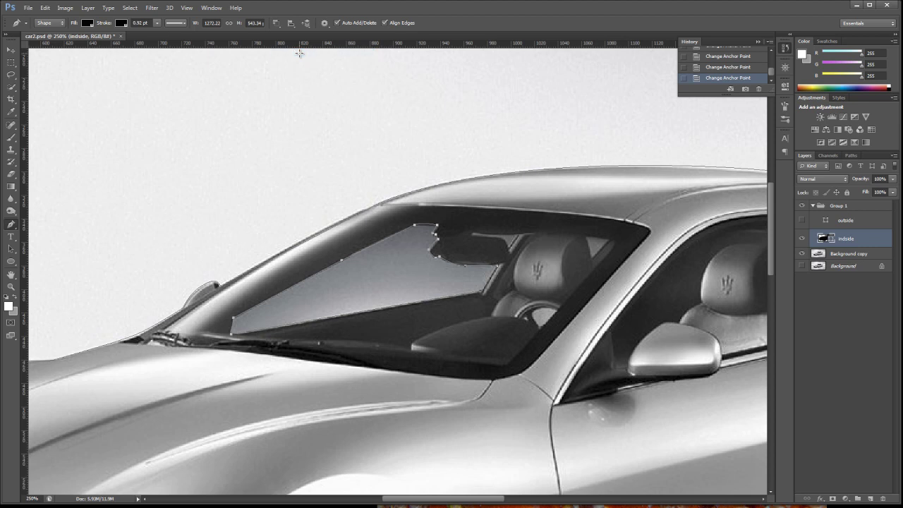
# Step: Hide Background copy, try Combine Shapes and Intersect Shape Areas on the cutout, settle on Exclude Overlapping Shapes, and show the photo again
pyautogui.click(801, 254)
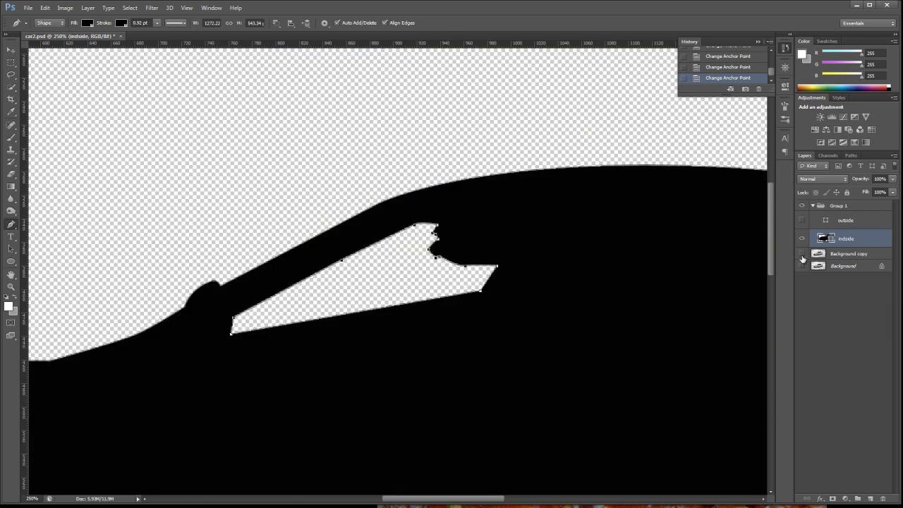
pyautogui.click(278, 25)
pyautogui.click(293, 44)
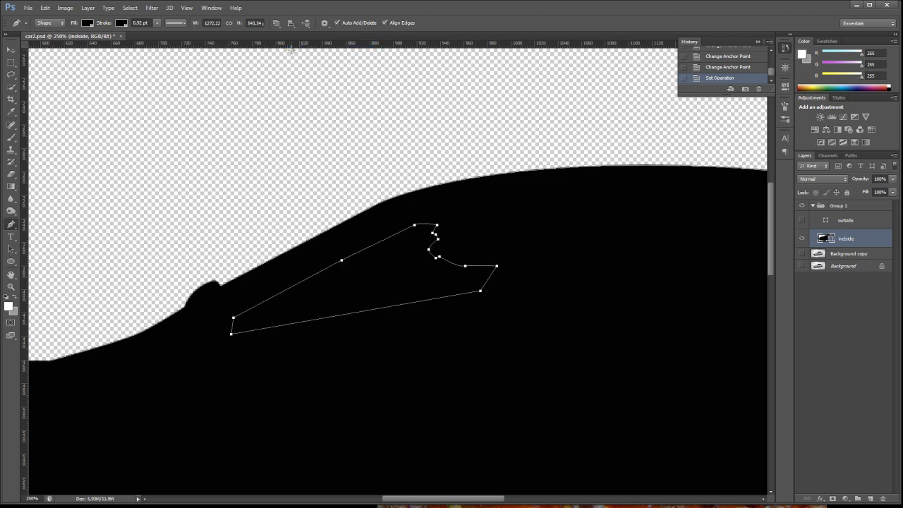
pyautogui.click(278, 26)
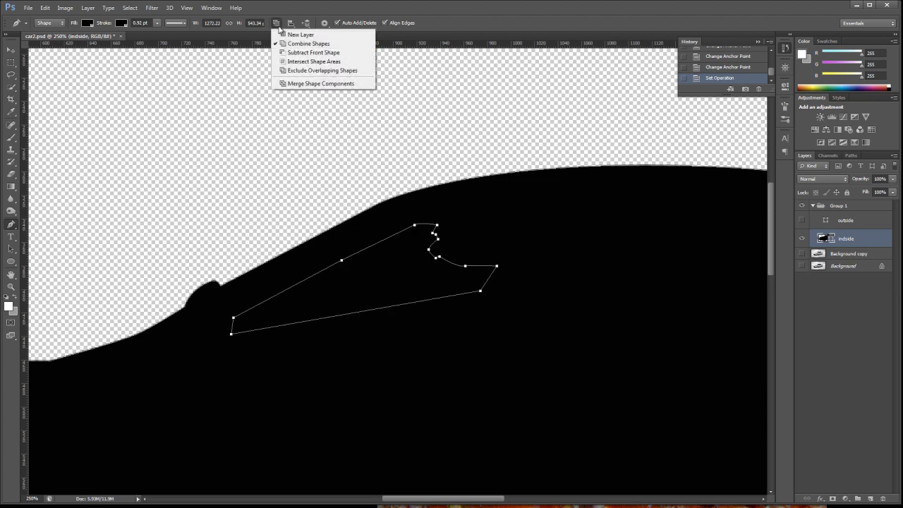
pyautogui.click(298, 61)
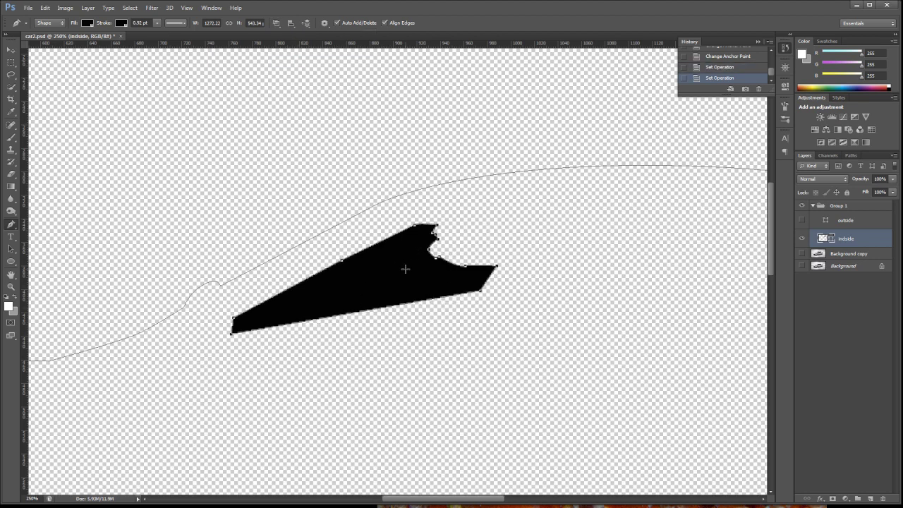
pyautogui.click(283, 26)
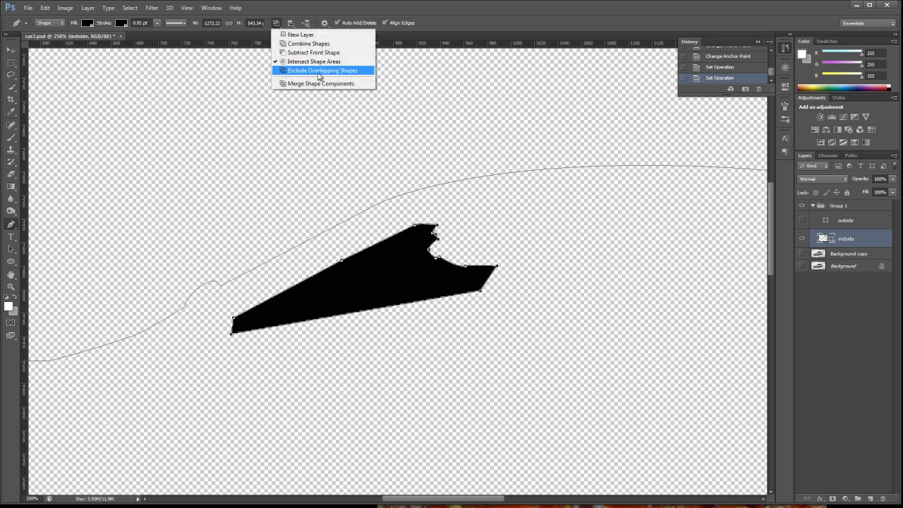
pyautogui.click(318, 71)
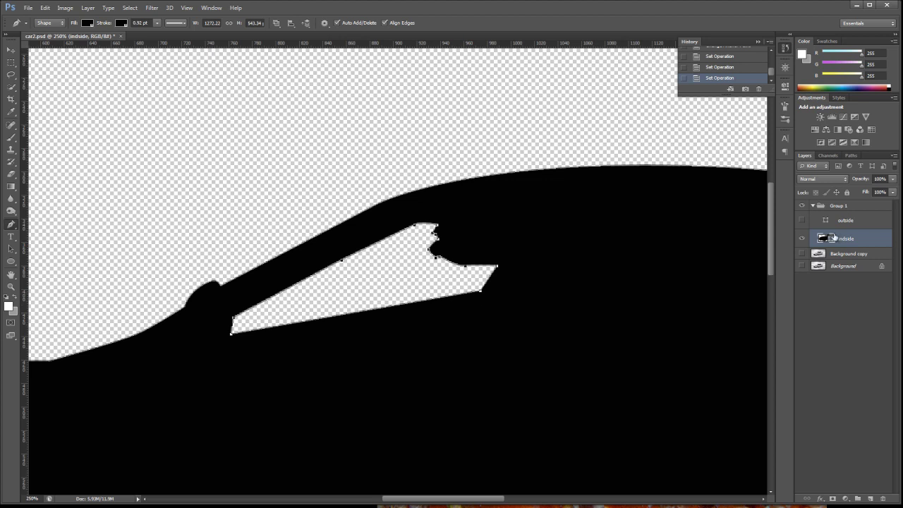
pyautogui.click(801, 254)
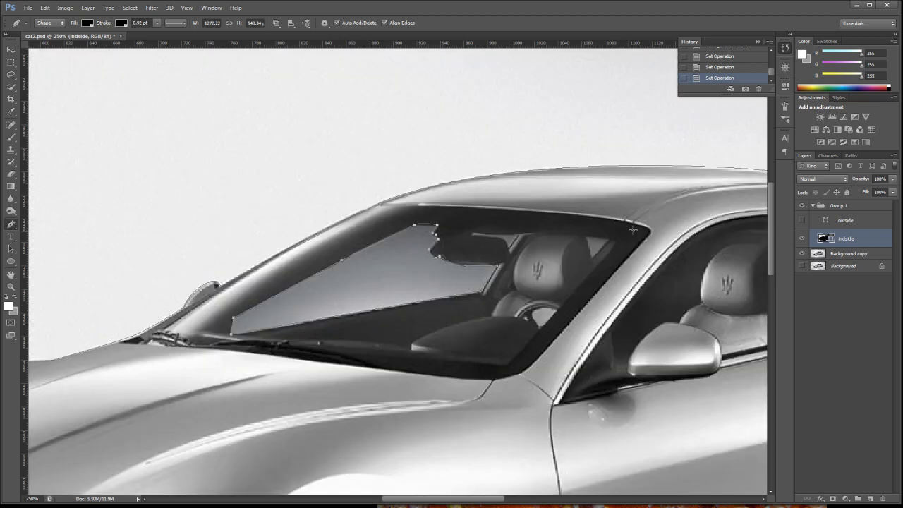
# Step: Deselect the indside layer's path components and ready the Pen tool with Subtract Front Shape
pyautogui.click(11, 250)
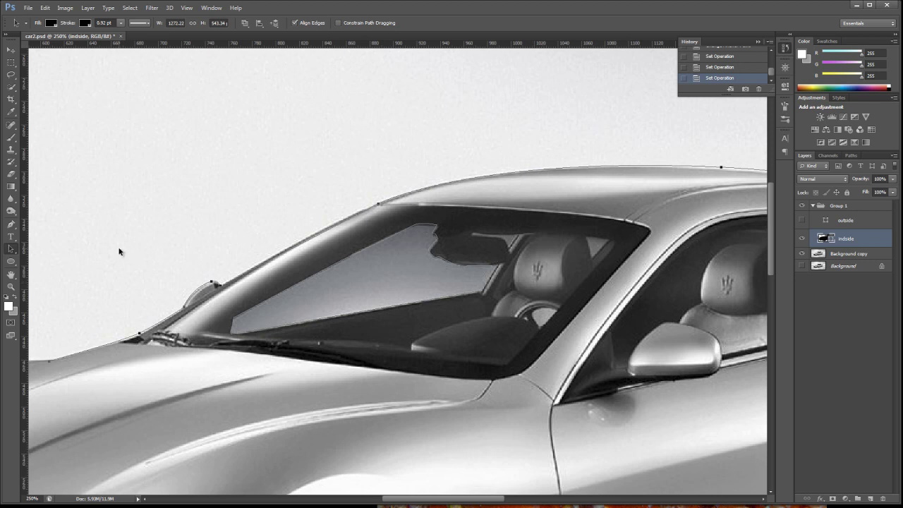
pyautogui.click(255, 408)
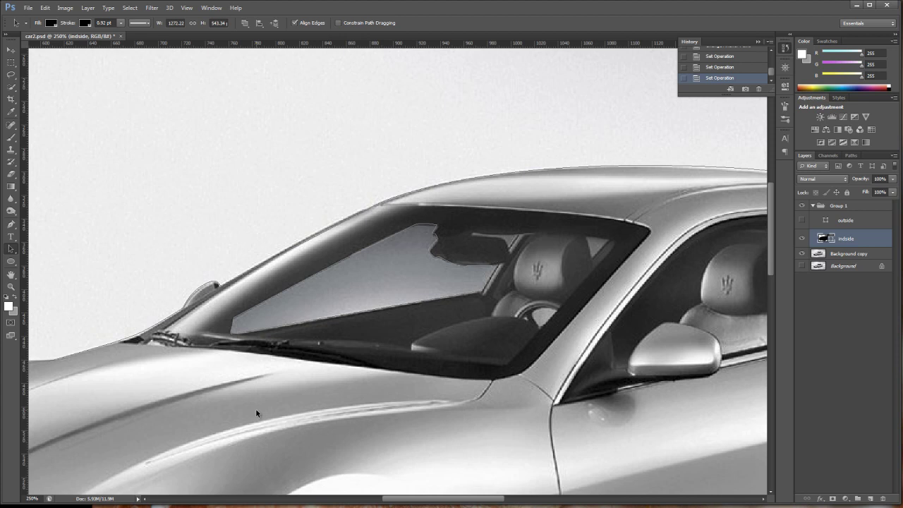
pyautogui.click(12, 228)
pyautogui.click(281, 25)
pyautogui.click(305, 44)
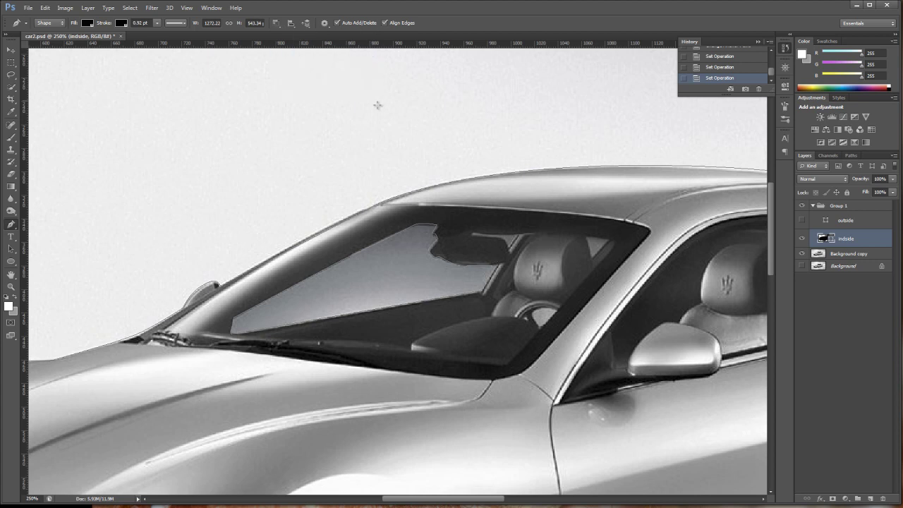
# Step: Cut out the narrow see-through gap beside the rear-view mirror and check it by toggling Background copy's visibility
pyautogui.click(472, 232)
pyautogui.click(500, 235)
pyautogui.click(515, 234)
pyautogui.click(507, 243)
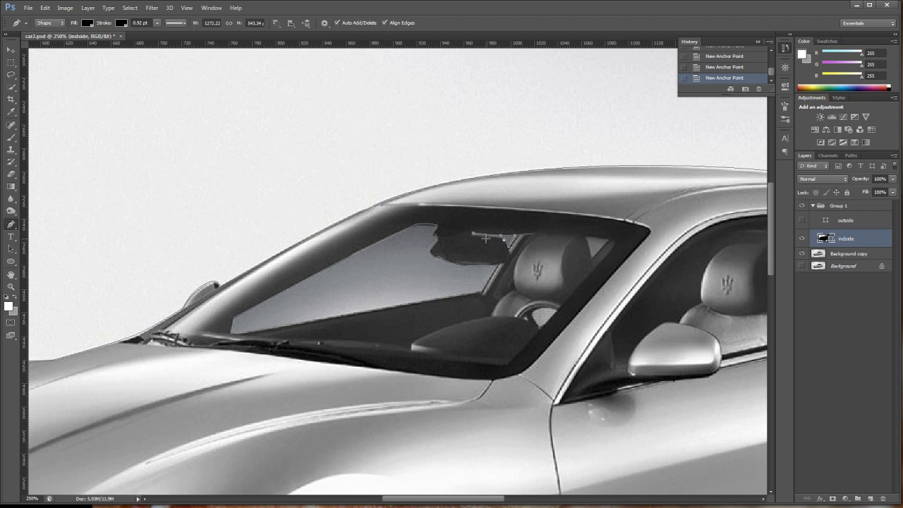
pyautogui.click(472, 235)
pyautogui.click(472, 235)
pyautogui.click(804, 254)
pyautogui.click(803, 253)
# Step: Keep Subtract Front Shape active and cut out the small triangular gap between the front headrest and the windshield pillar
pyautogui.click(276, 25)
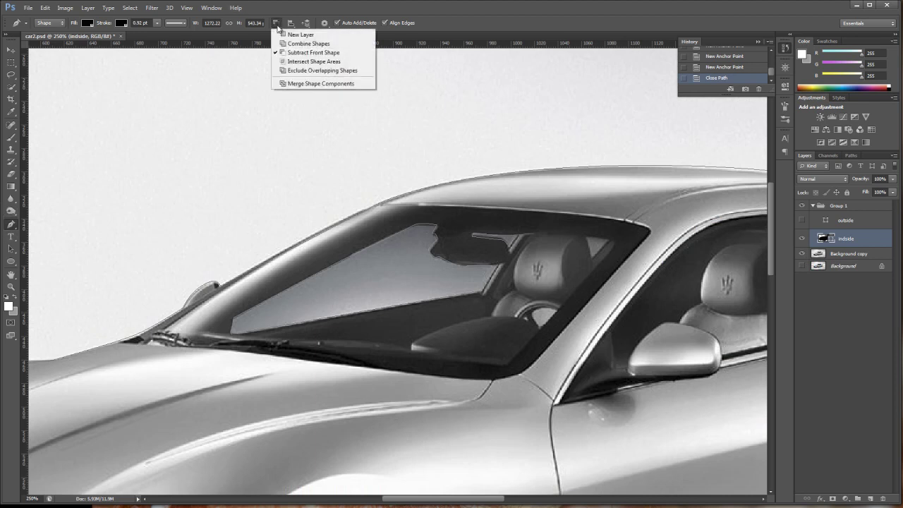
pyautogui.click(309, 53)
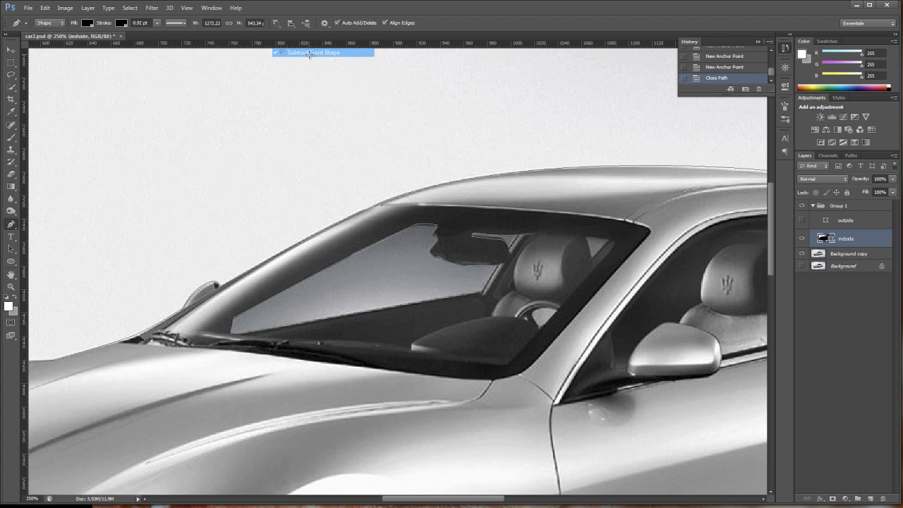
pyautogui.click(586, 238)
pyautogui.click(607, 240)
pyautogui.click(592, 257)
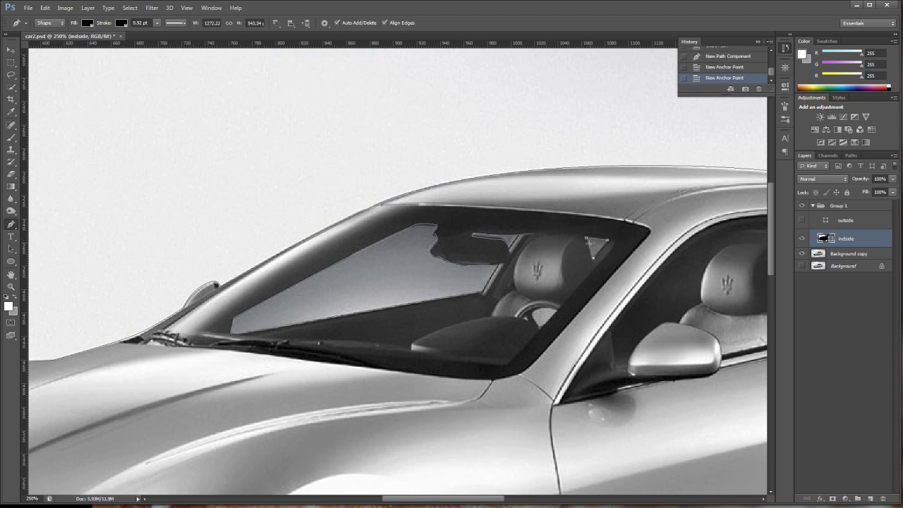
pyautogui.click(586, 238)
# Step: Cut out the small see-through area at the top of the front side window behind the headrest
pyautogui.moveTo(481, 498); pyautogui.dragTo(528, 498)
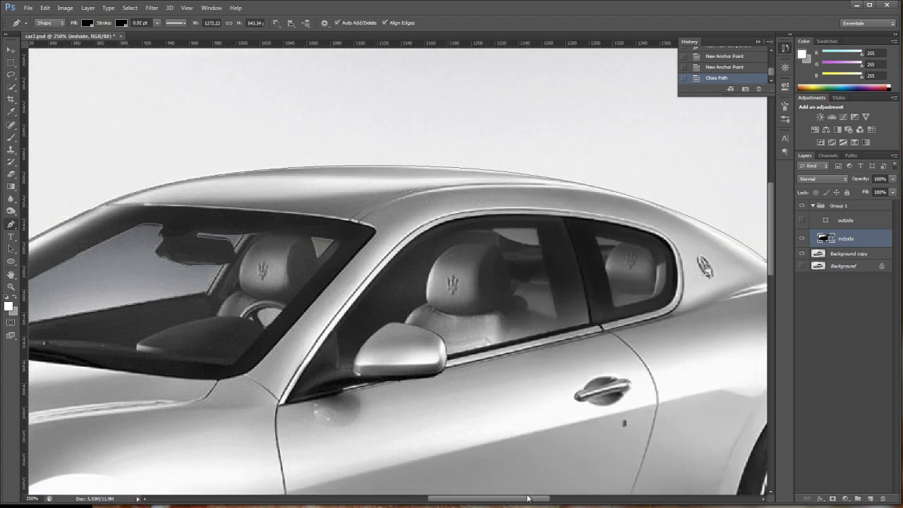
pyautogui.click(492, 229)
pyautogui.click(535, 227)
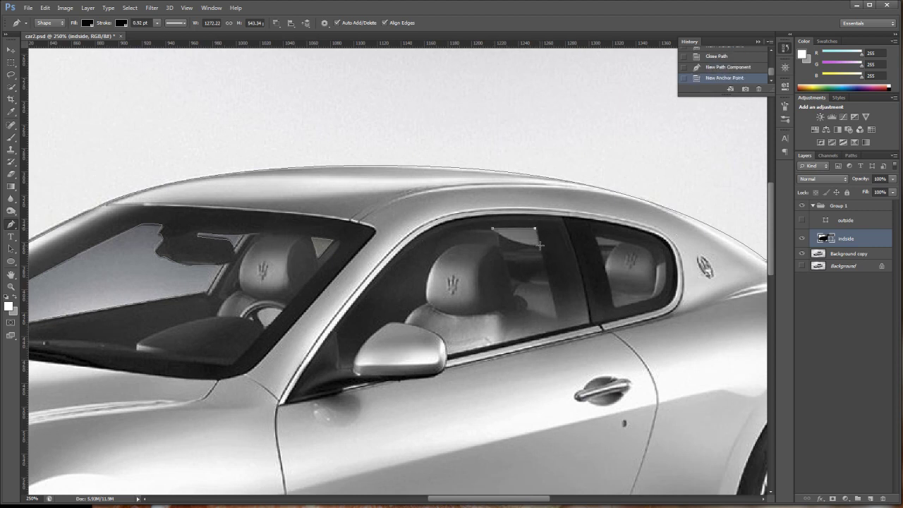
pyautogui.click(539, 246)
pyautogui.click(494, 231)
# Step: Cut out the thin see-through gap above the headrest in the rear side window, and hide Background copy to check the cutouts
pyautogui.click(596, 238)
pyautogui.click(628, 242)
pyautogui.click(597, 243)
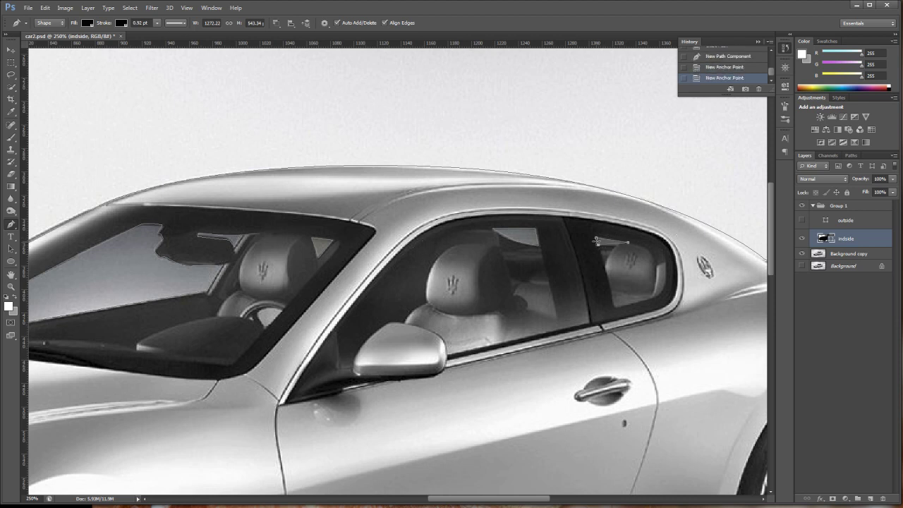
pyautogui.click(596, 238)
pyautogui.click(801, 254)
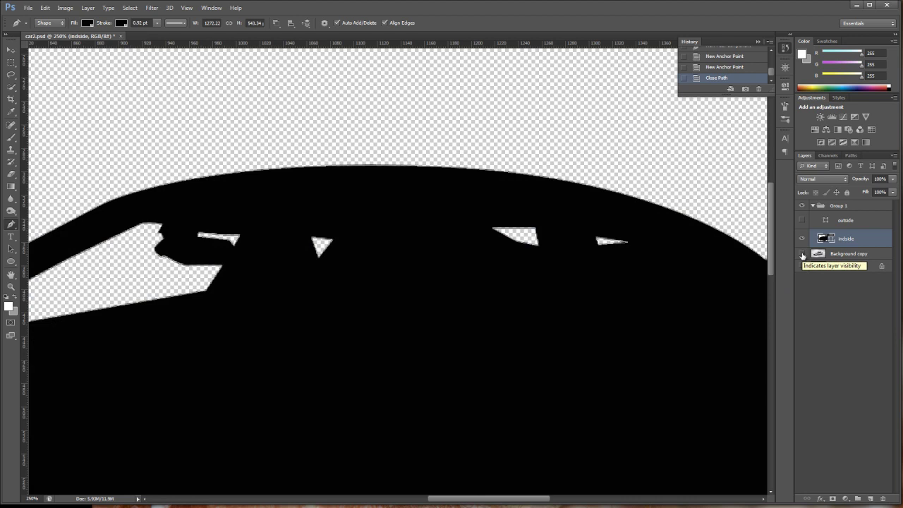
# Step: Compare the window cutouts with the photo by toggling Background copy's visibility, leaving it hidden
pyautogui.click(801, 254)
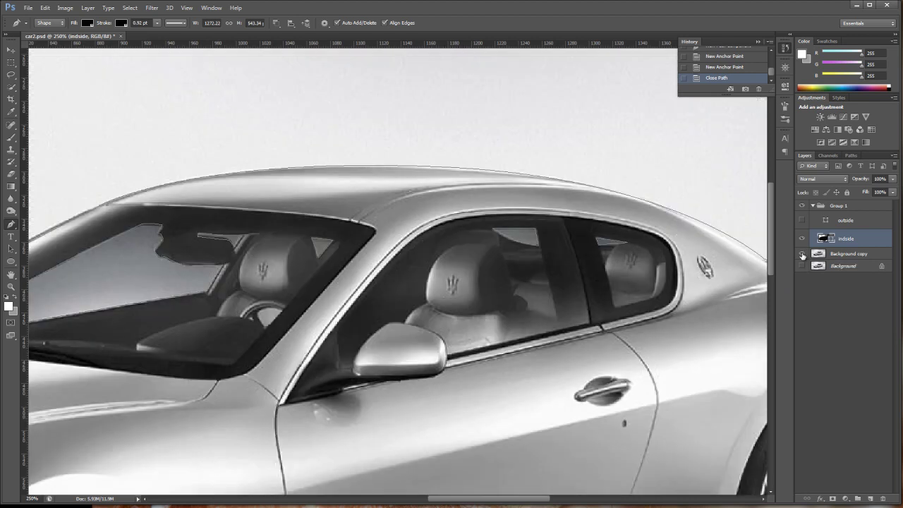
pyautogui.click(802, 255)
pyautogui.click(802, 255)
pyautogui.click(802, 255)
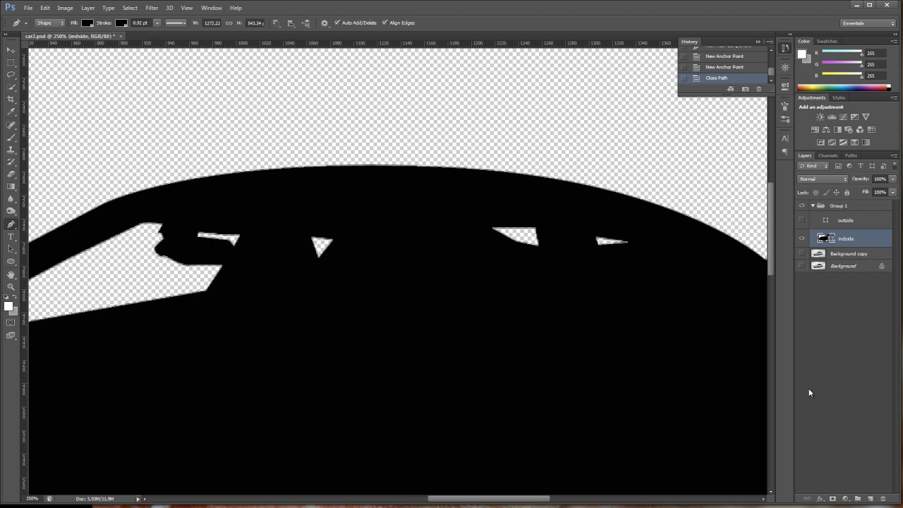
# Step: Select and show the outside layer, fit the whole car in view, and toggle the layer to compare it with indside
pyautogui.click(855, 222)
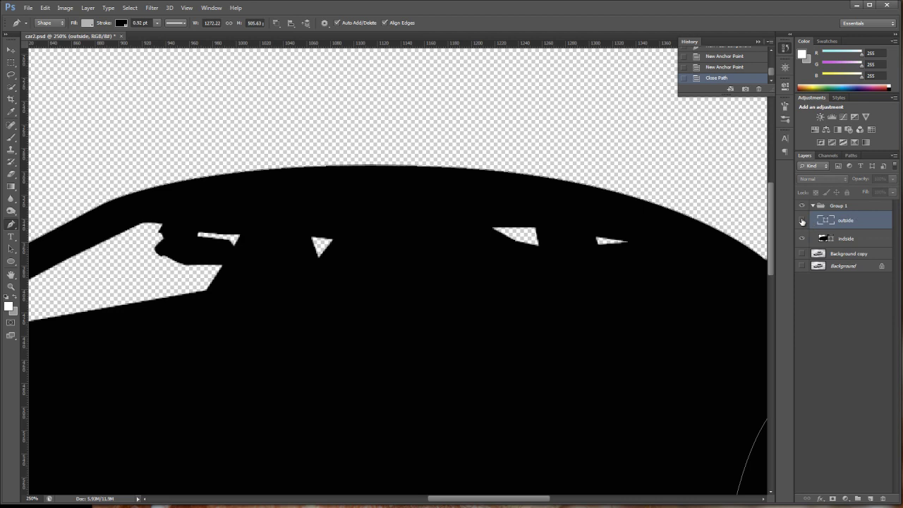
pyautogui.click(802, 221)
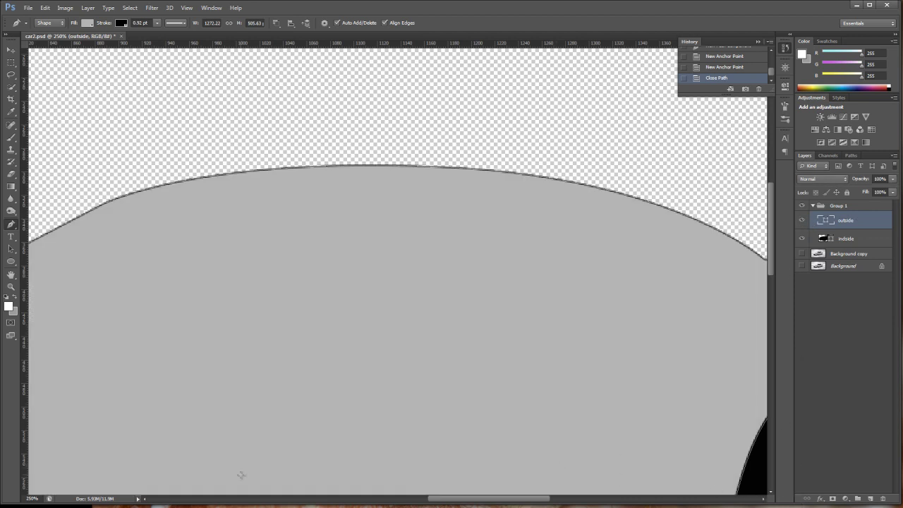
pyautogui.doubleClick(10, 275)
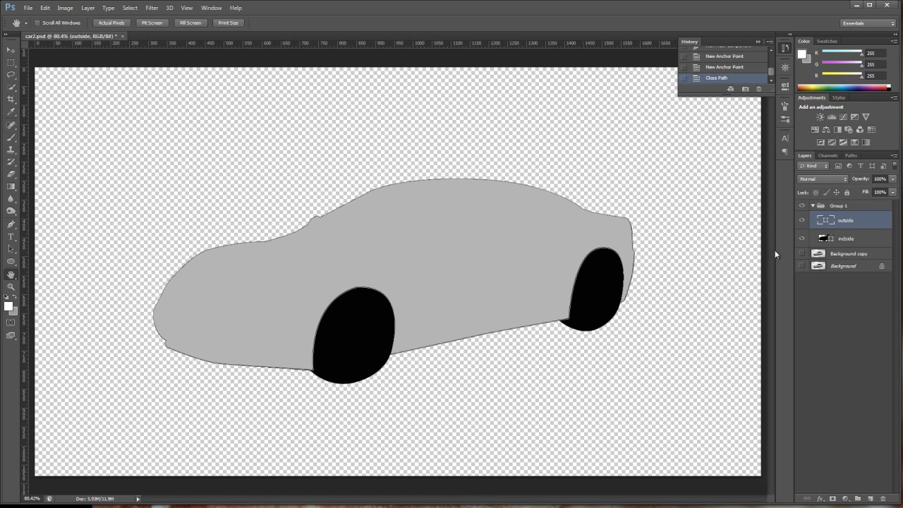
pyautogui.click(802, 220)
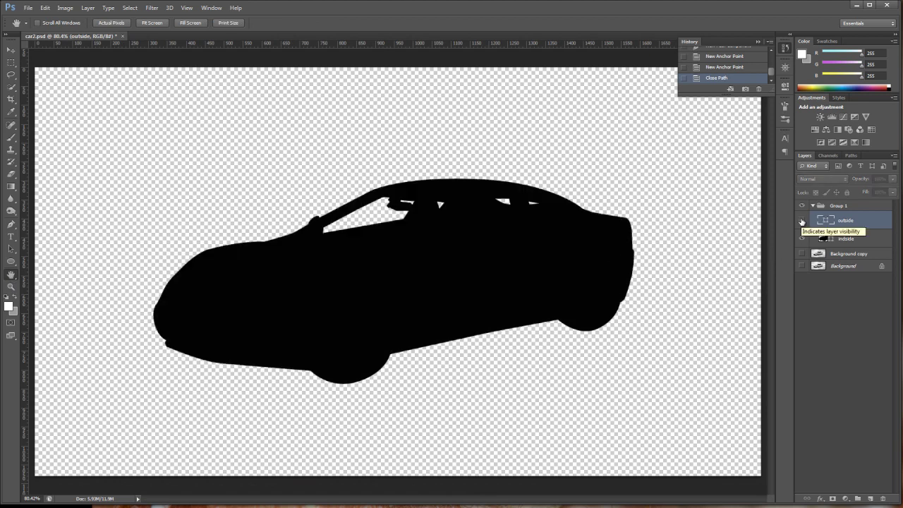
pyautogui.click(802, 221)
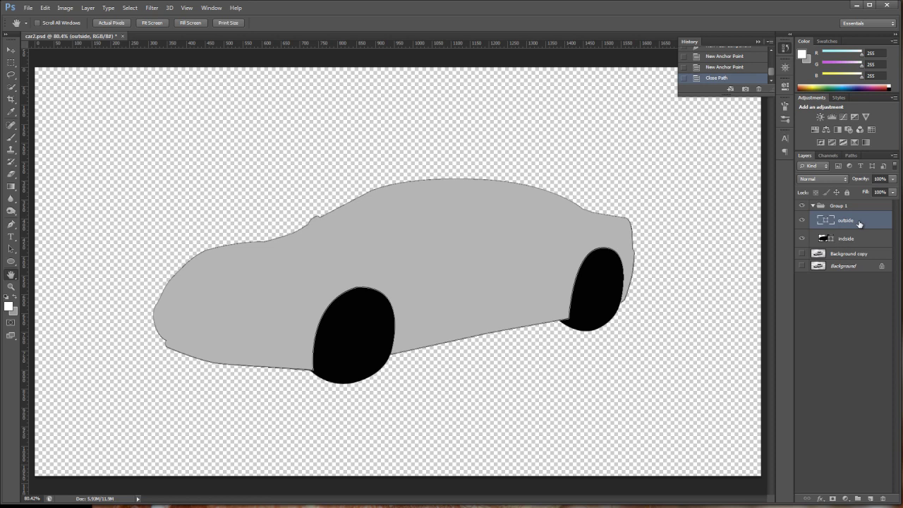
# Step: Show Background copy and cut the windshield out of the outside shape using the Pen tool with Subtract Front Shape
pyautogui.click(801, 254)
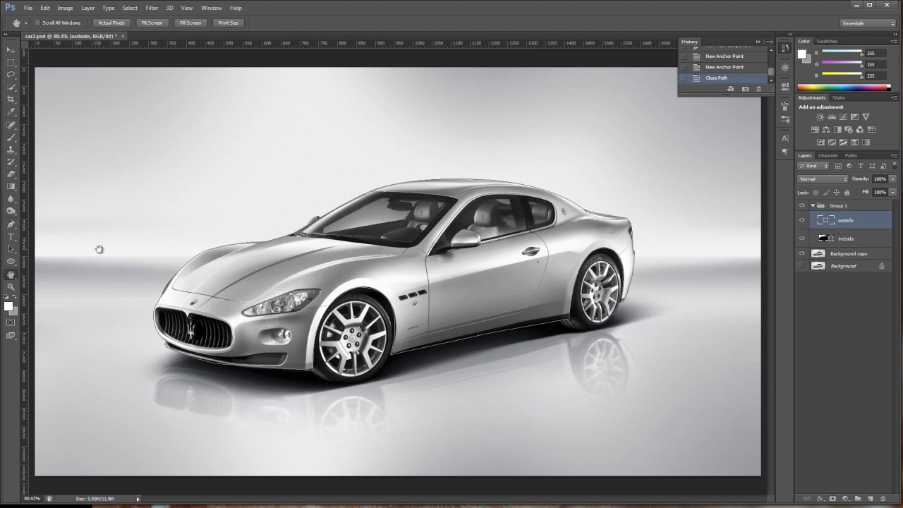
pyautogui.click(11, 225)
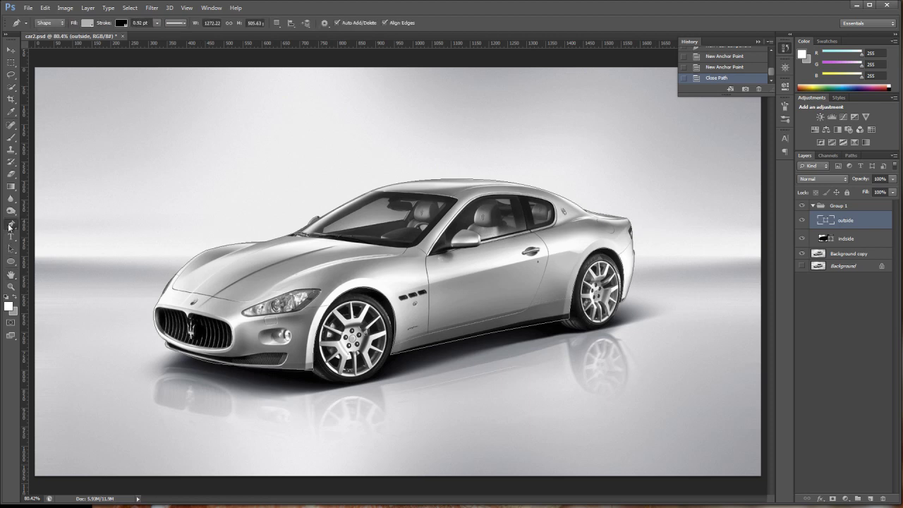
pyautogui.click(278, 25)
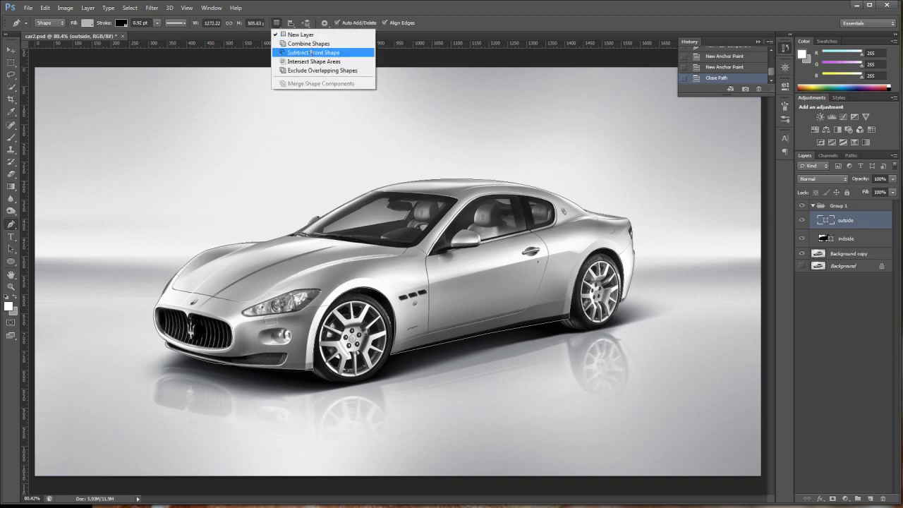
pyautogui.click(312, 52)
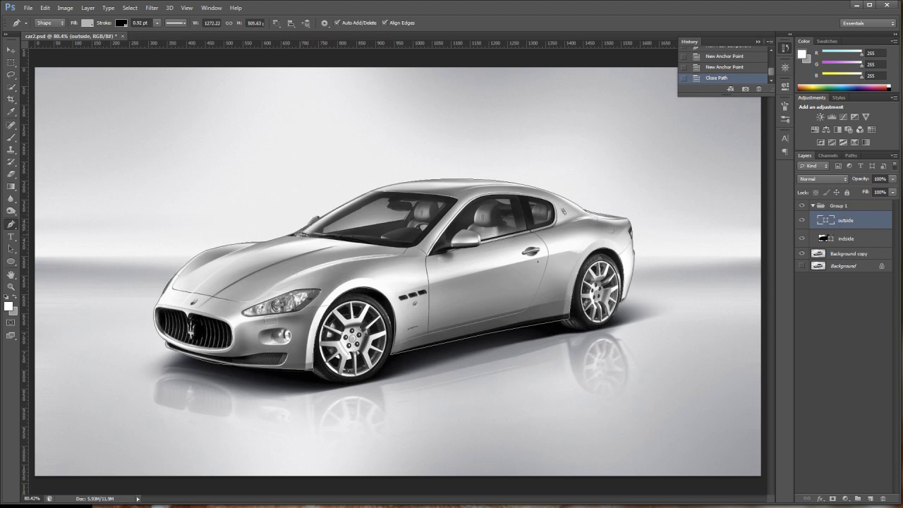
pyautogui.click(297, 235)
pyautogui.click(369, 190)
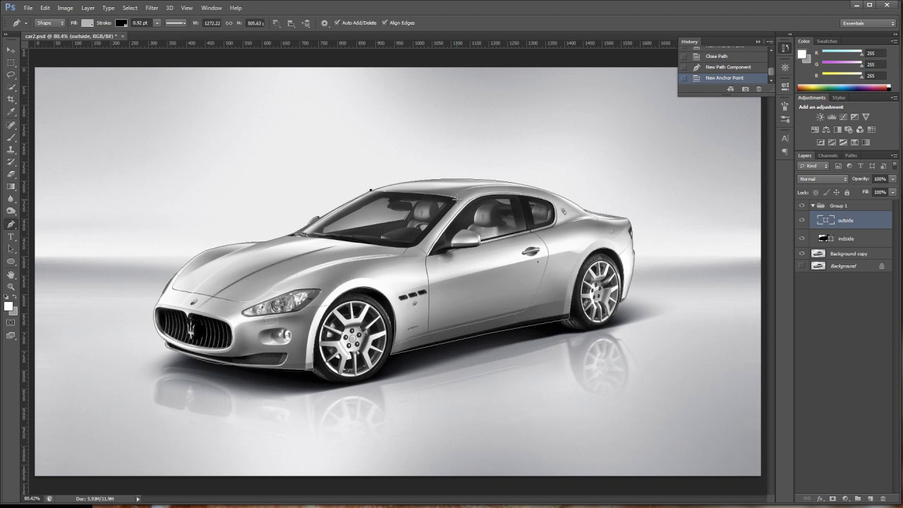
pyautogui.click(410, 191)
pyautogui.click(457, 198)
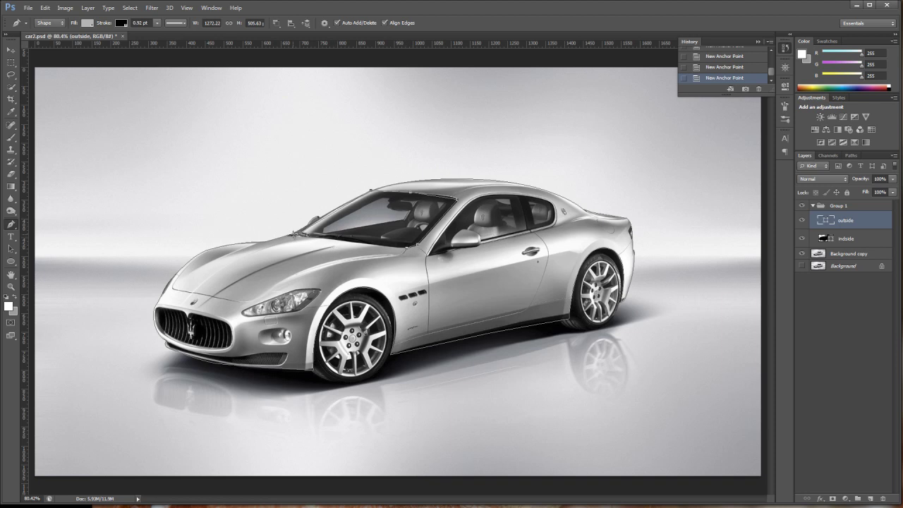
pyautogui.click(297, 238)
# Step: Cut the side window area out of the outside shape, following the mirror's edge, and hide Background copy
pyautogui.click(445, 232)
pyautogui.click(470, 202)
pyautogui.click(487, 195)
pyautogui.click(520, 197)
pyautogui.click(555, 209)
pyautogui.click(551, 226)
pyautogui.click(480, 241)
pyautogui.click(449, 240)
pyautogui.click(446, 238)
pyautogui.click(446, 238)
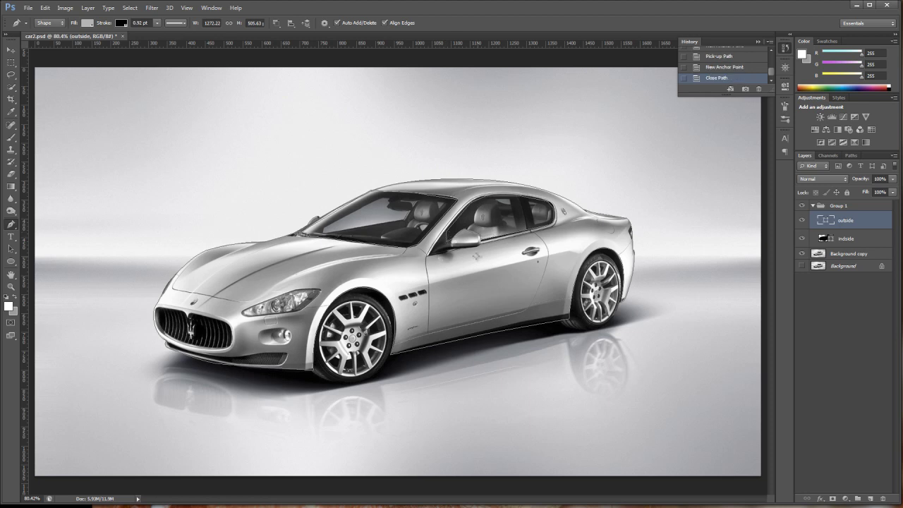
pyautogui.click(802, 254)
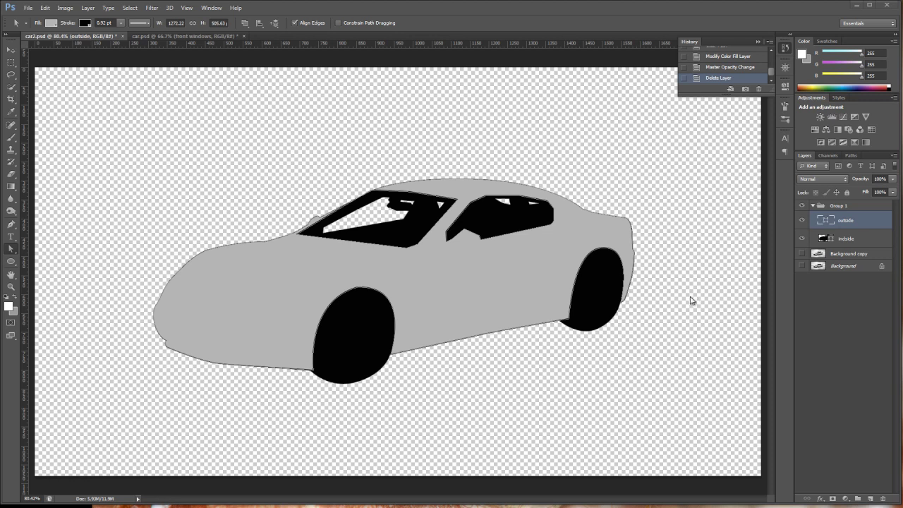
# Step: Duplicate the outside layer and rename the copy "front windows"
pyautogui.click(850, 239)
pyautogui.click(854, 220)
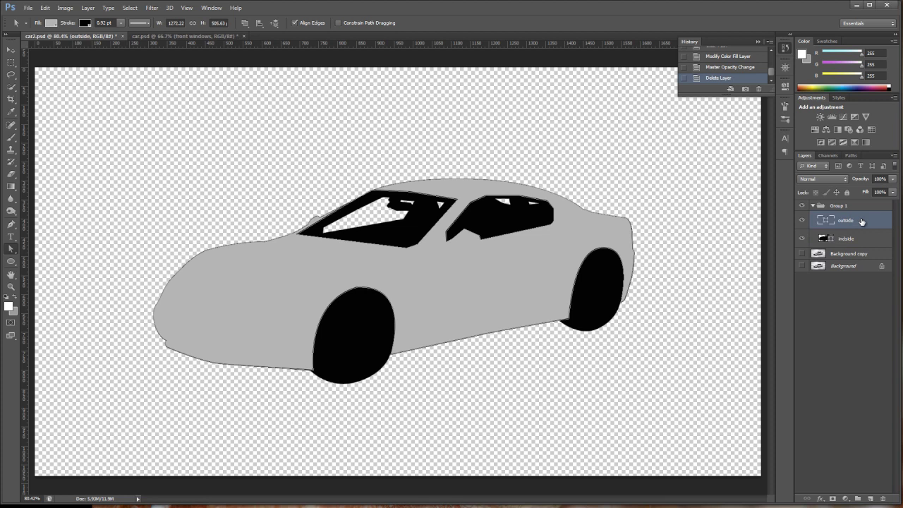
pyautogui.moveTo(861, 221); pyautogui.dragTo(872, 502)
pyautogui.doubleClick(851, 221)
pyautogui.write('fron')
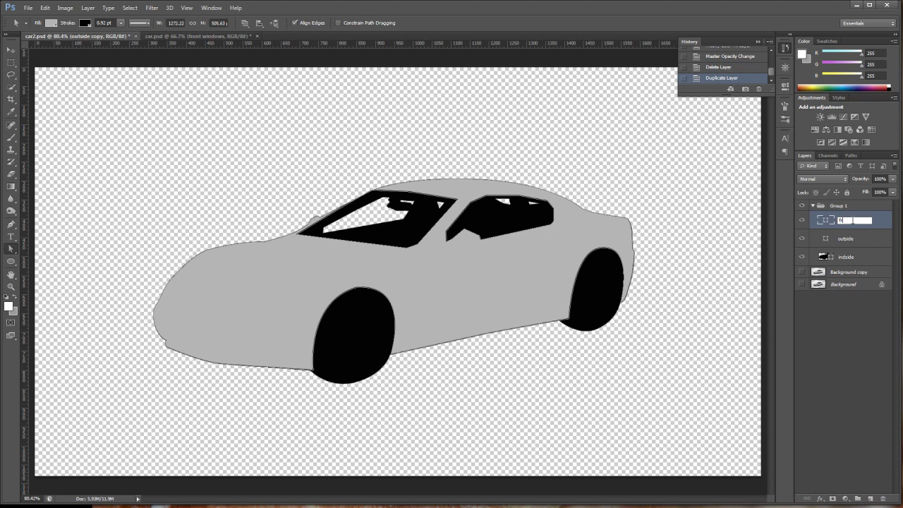
pyautogui.write('ows')
pyautogui.press('Return')
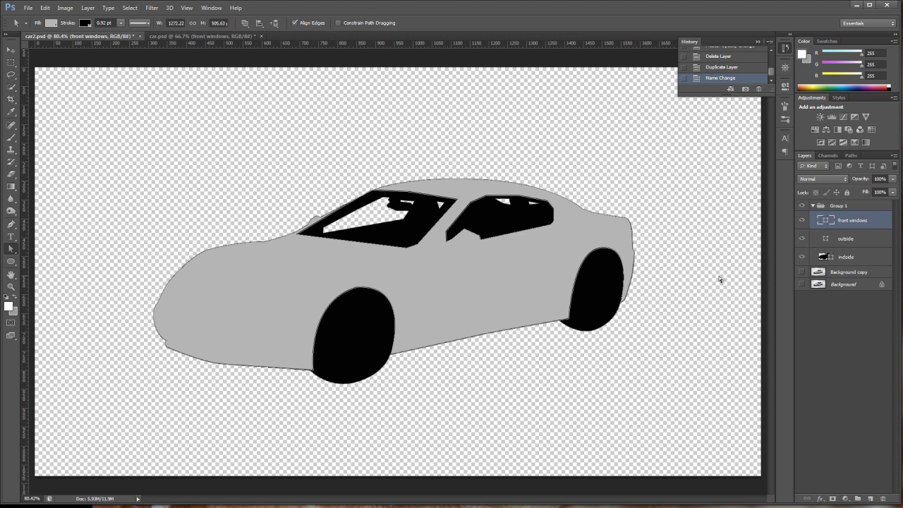
# Step: With outside and indside hidden, set the two window paths in front windows to Combine Shapes and delete the car body path
pyautogui.click(802, 239)
pyautogui.click(800, 258)
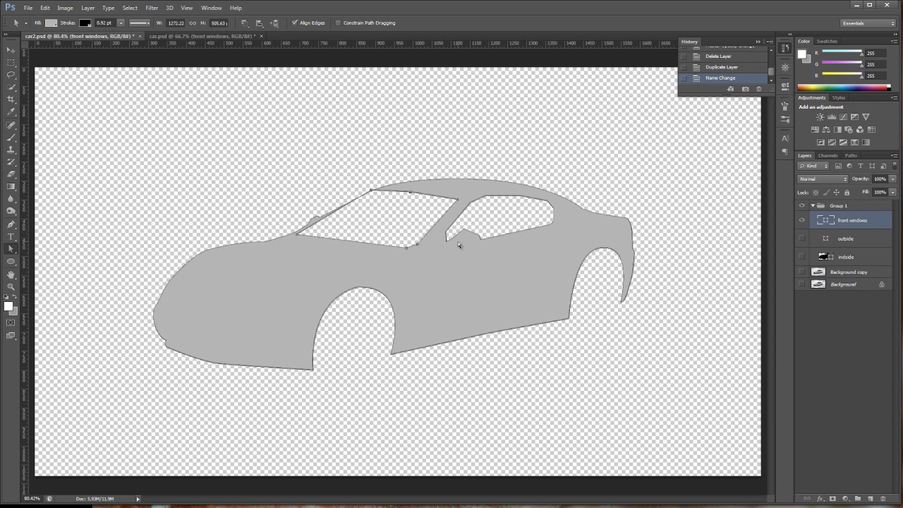
pyautogui.rightClick(9, 249)
pyautogui.click(56, 255)
pyautogui.click(245, 22)
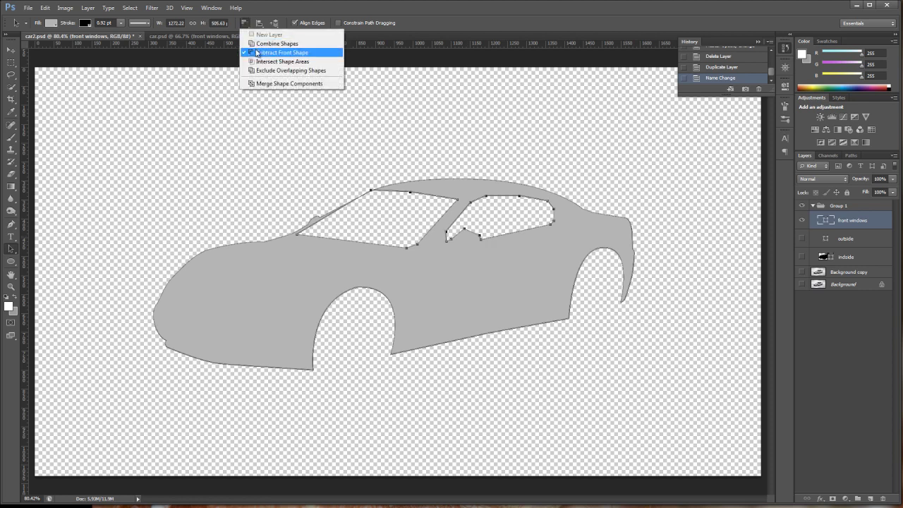
pyautogui.click(252, 44)
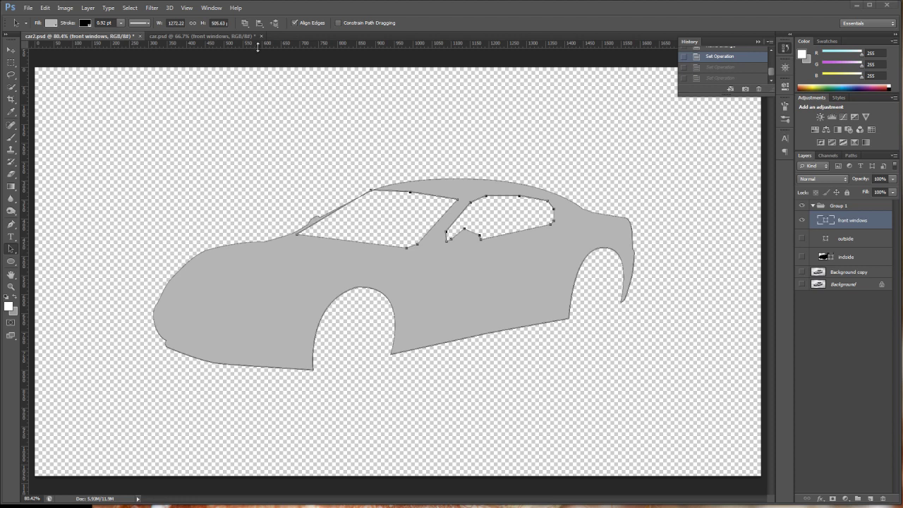
pyautogui.click(246, 26)
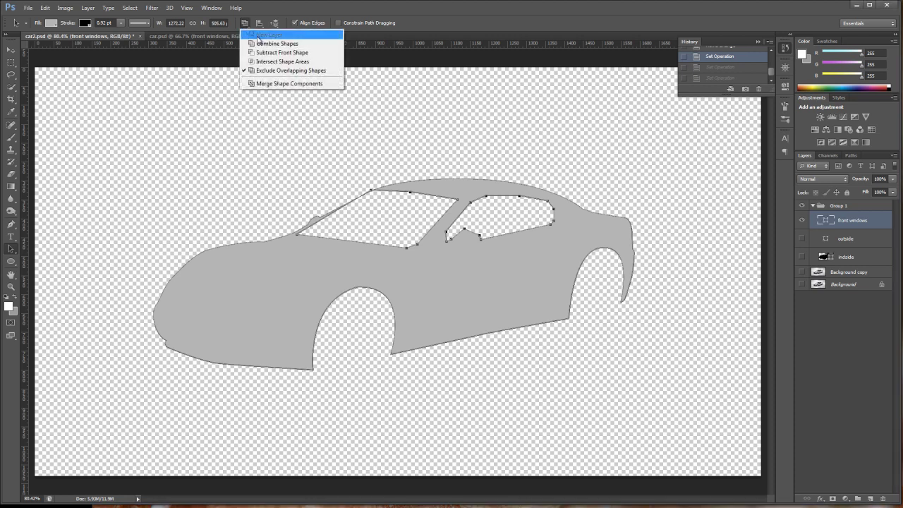
pyautogui.click(259, 45)
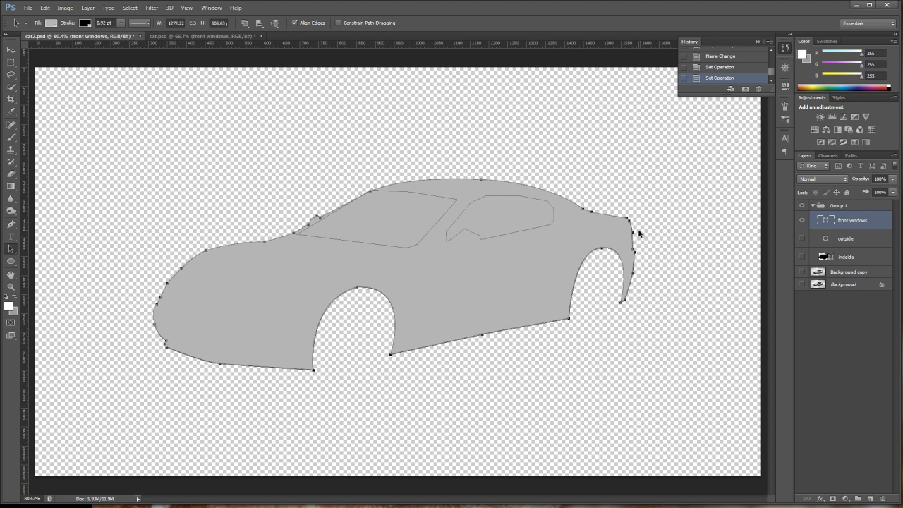
pyautogui.press('Delete')
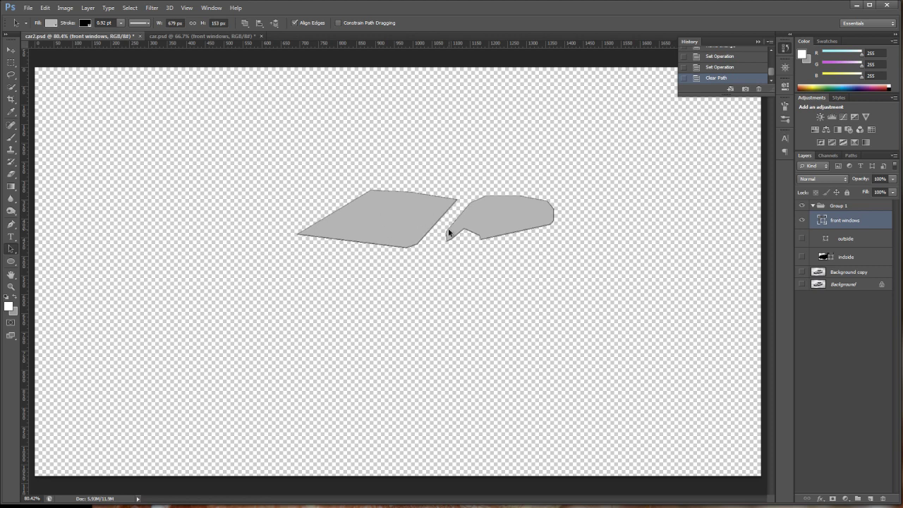
# Step: Fill the front windows shape with near-white fbfbfb at 30% opacity, and show the outside and indside layers again
pyautogui.doubleClick(824, 218)
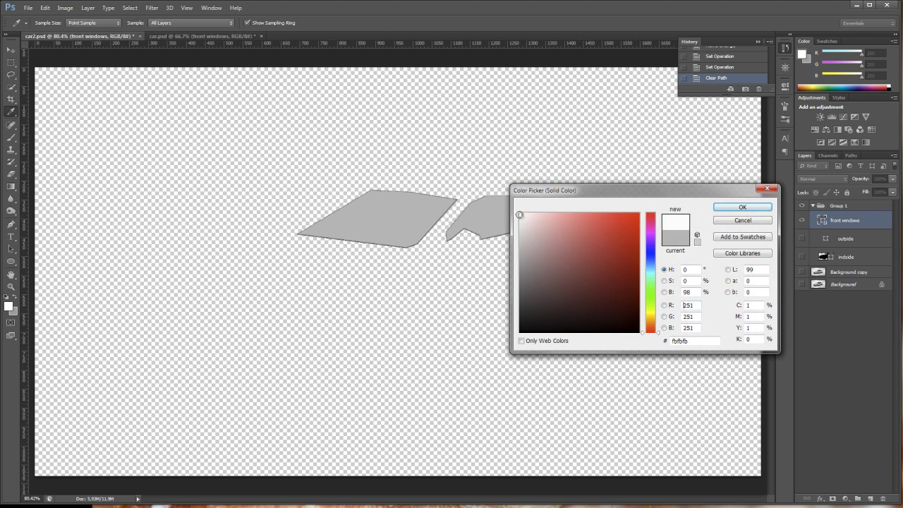
pyautogui.click(519, 213)
pyautogui.click(742, 207)
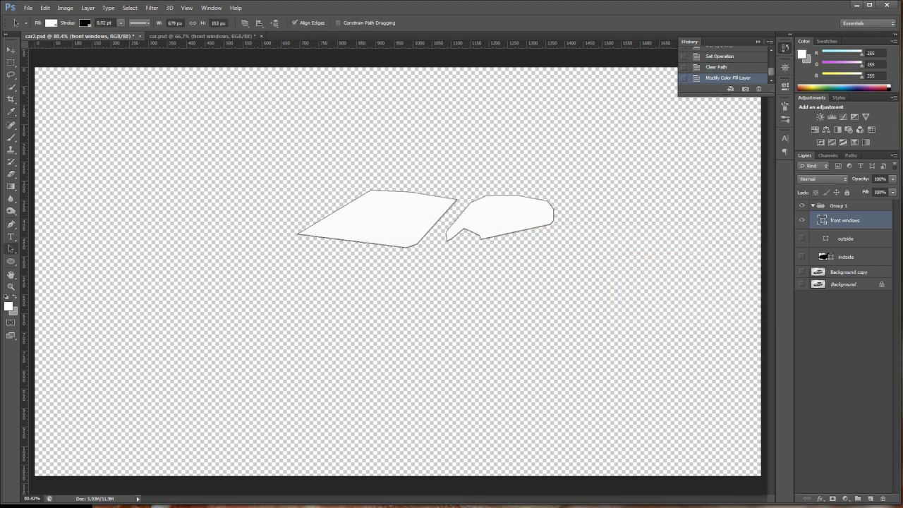
pyautogui.click(892, 179)
pyautogui.moveTo(893, 189); pyautogui.dragTo(859, 193)
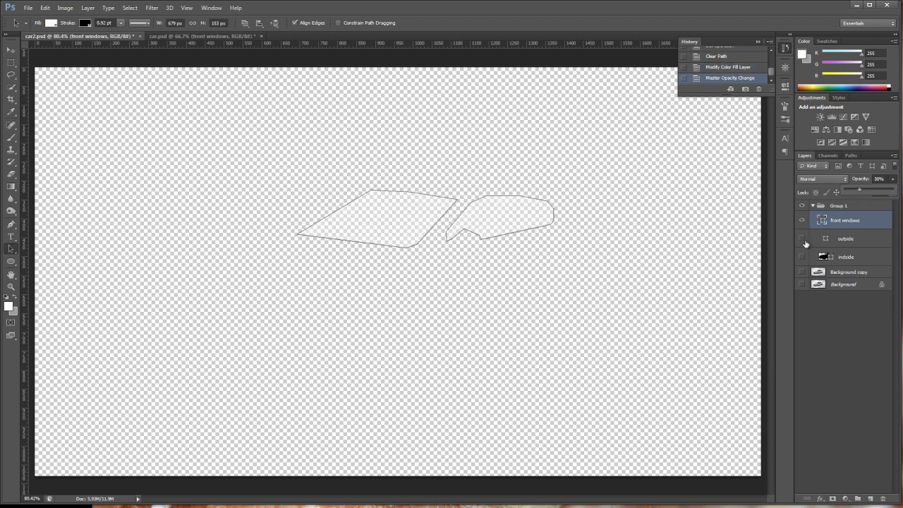
pyautogui.click(802, 238)
pyautogui.click(801, 258)
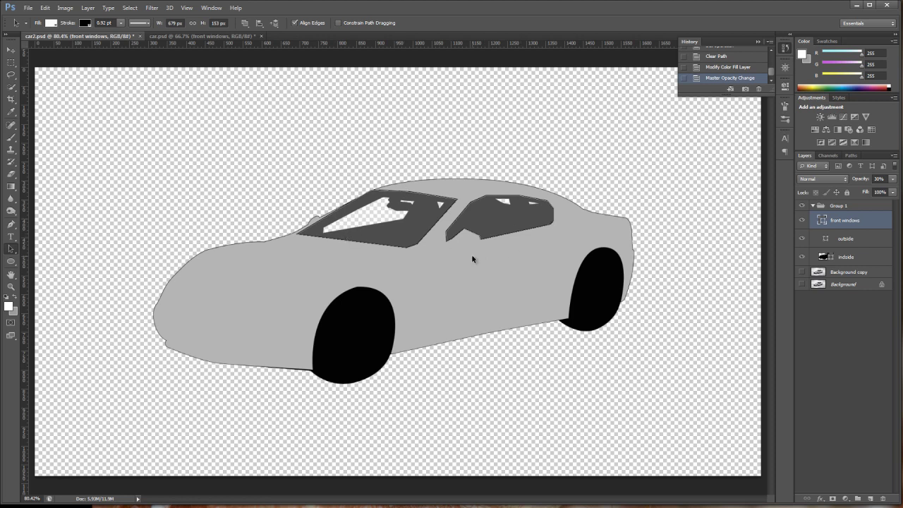
# Step: Duplicate the indside layer and rename the copy "back windows"
pyautogui.click(855, 256)
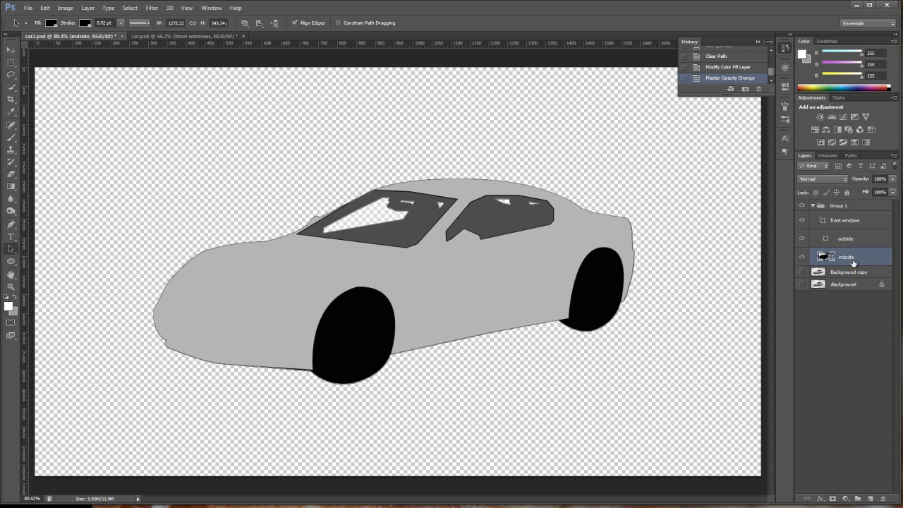
pyautogui.moveTo(847, 261); pyautogui.dragTo(872, 500)
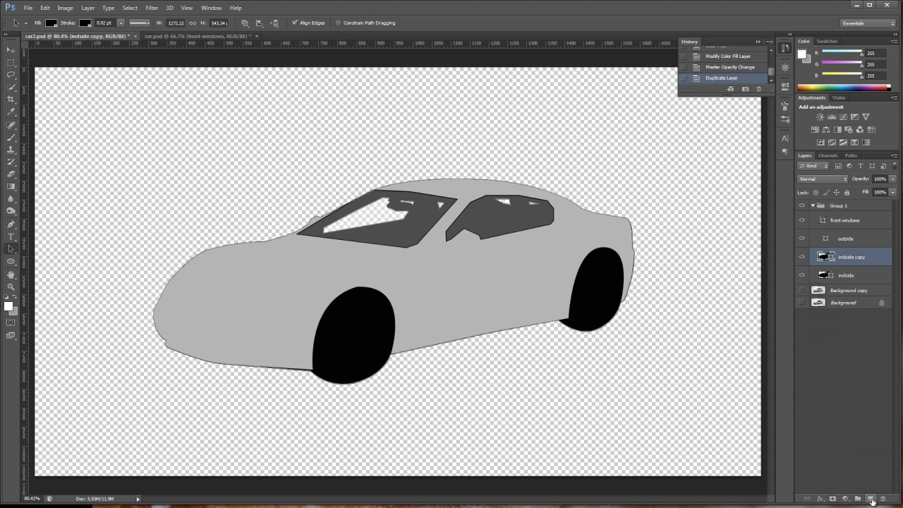
pyautogui.doubleClick(851, 258)
pyautogui.write('back windows')
pyautogui.press('Return')
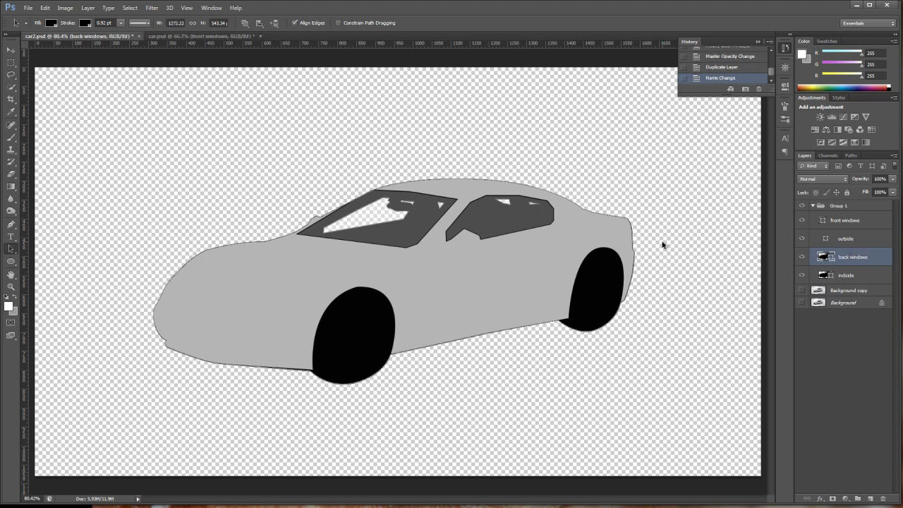
# Step: With outside and front windows hidden, set the five cutout paths in back windows to Combine Shapes and delete the car silhouette path
pyautogui.click(802, 239)
pyautogui.click(801, 220)
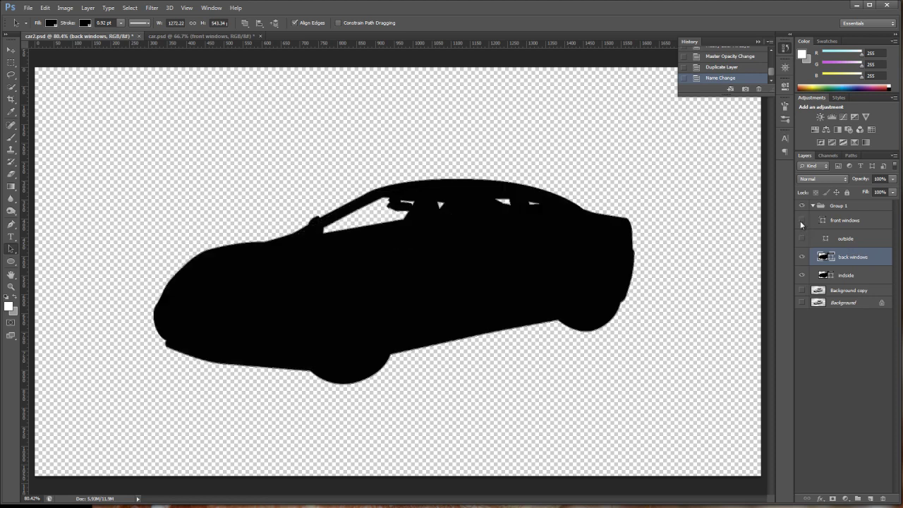
pyautogui.click(371, 228)
pyautogui.keyDown('shift'); pyautogui.click(414, 203); pyautogui.keyUp('shift')
pyautogui.keyDown('shift'); pyautogui.click(438, 204); pyautogui.keyUp('shift')
pyautogui.keyDown('shift'); pyautogui.click(505, 204); pyautogui.keyUp('shift')
pyautogui.keyDown('shift'); pyautogui.click(533, 205); pyautogui.keyUp('shift')
pyautogui.click(244, 23)
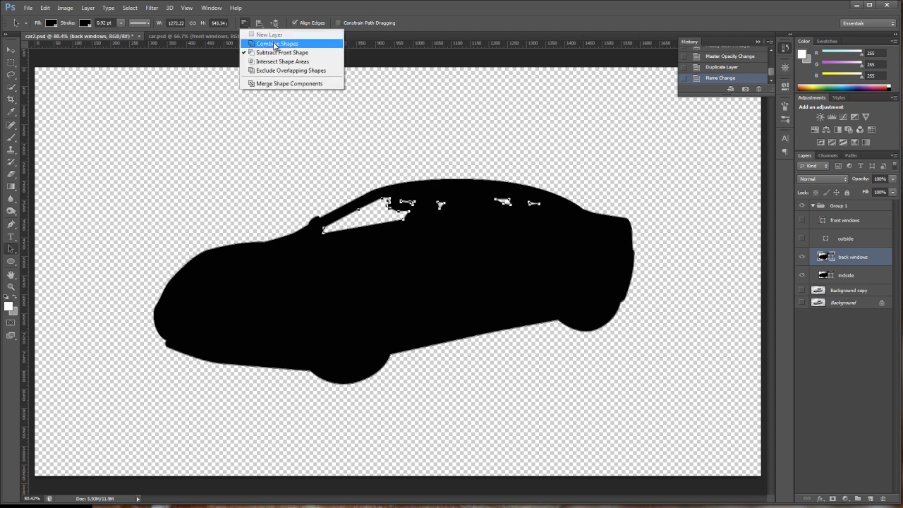
pyautogui.click(275, 43)
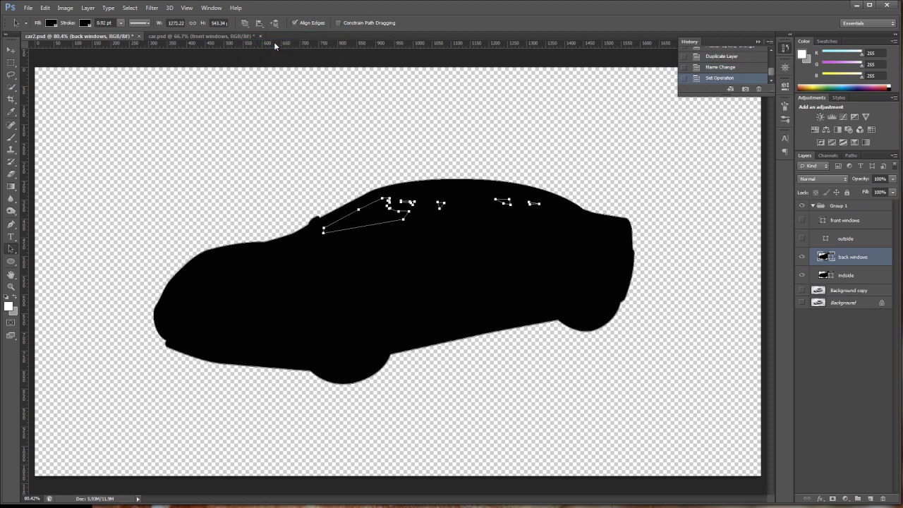
pyautogui.click(440, 346)
pyautogui.press('Delete')
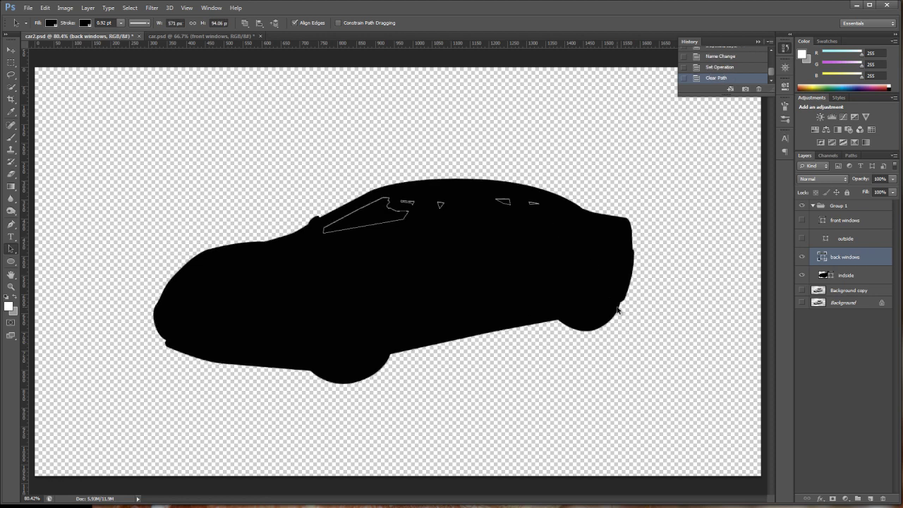
# Step: With indside hidden, set the back windows layer's opacity to 70%, and show the indside, outside and front windows layers again
pyautogui.click(846, 275)
pyautogui.click(804, 275)
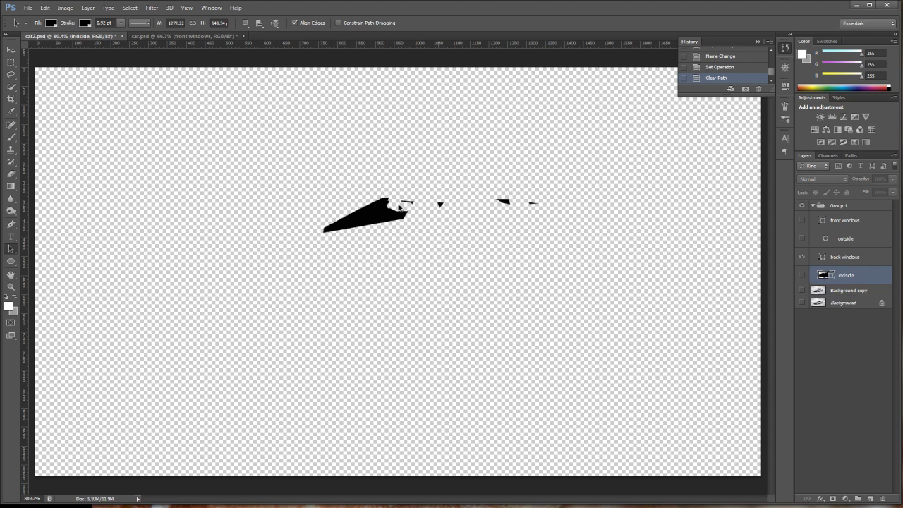
pyautogui.click(850, 258)
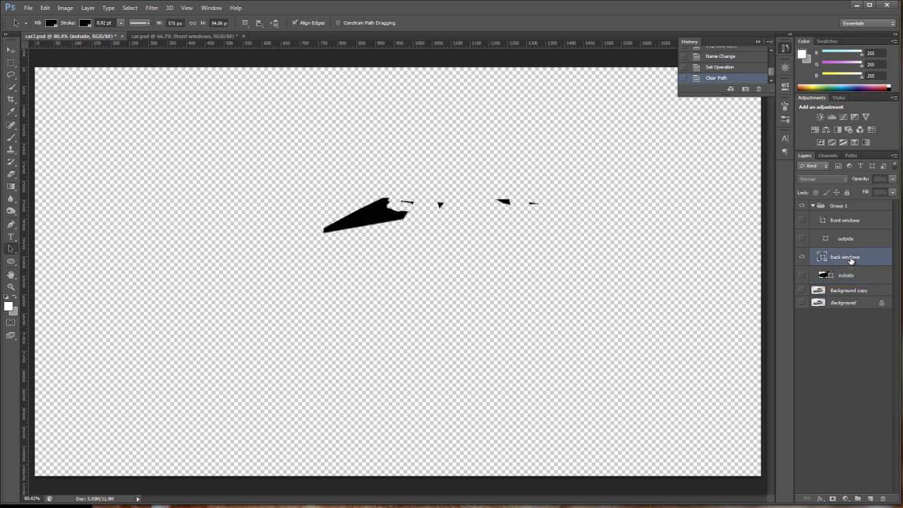
pyautogui.moveTo(892, 195); pyautogui.dragTo(880, 196)
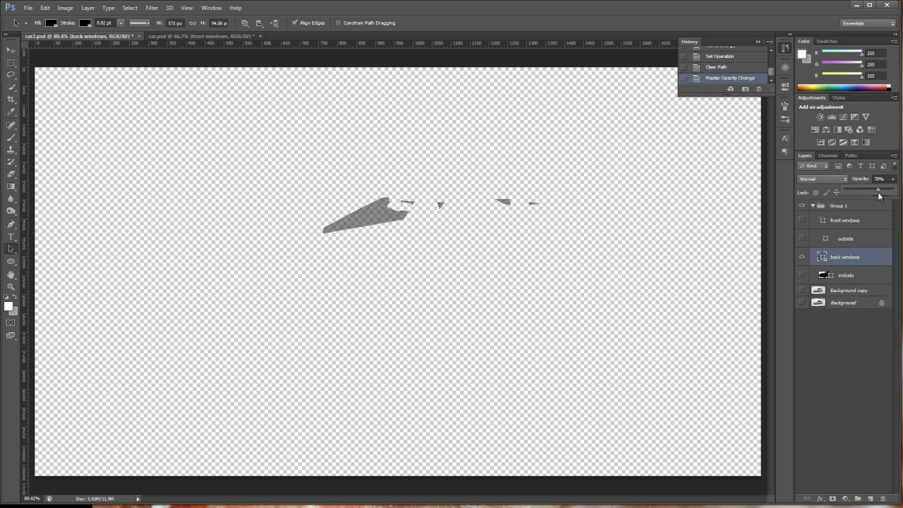
pyautogui.click(801, 275)
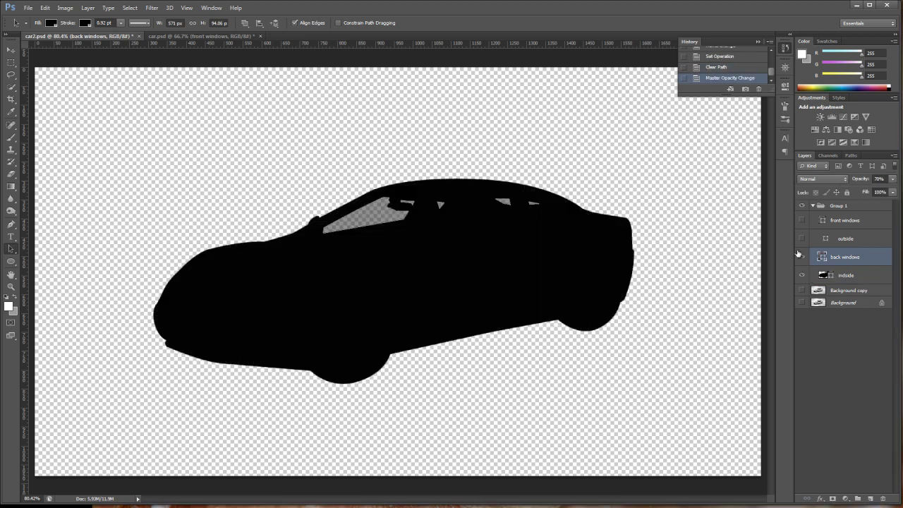
pyautogui.click(801, 239)
pyautogui.click(800, 220)
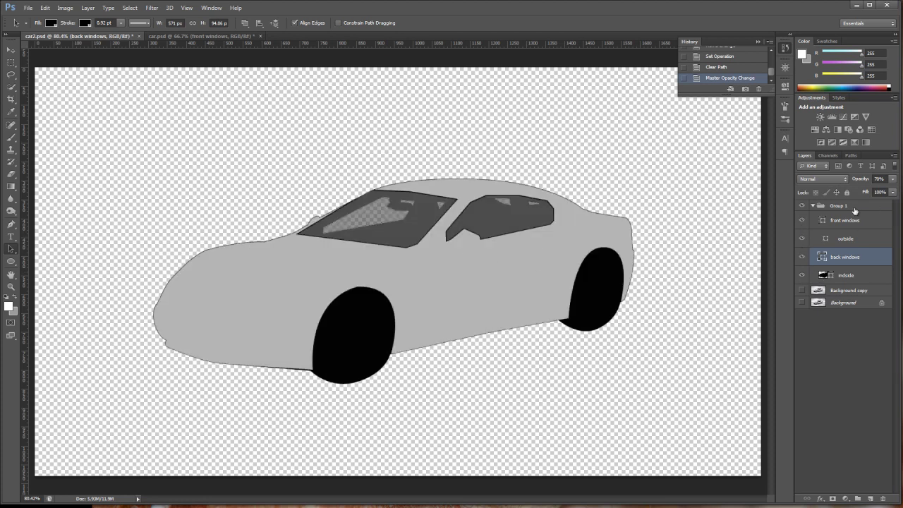
# Step: Lower the front windows layer's opacity to 15%
pyautogui.click(853, 220)
pyautogui.click(892, 178)
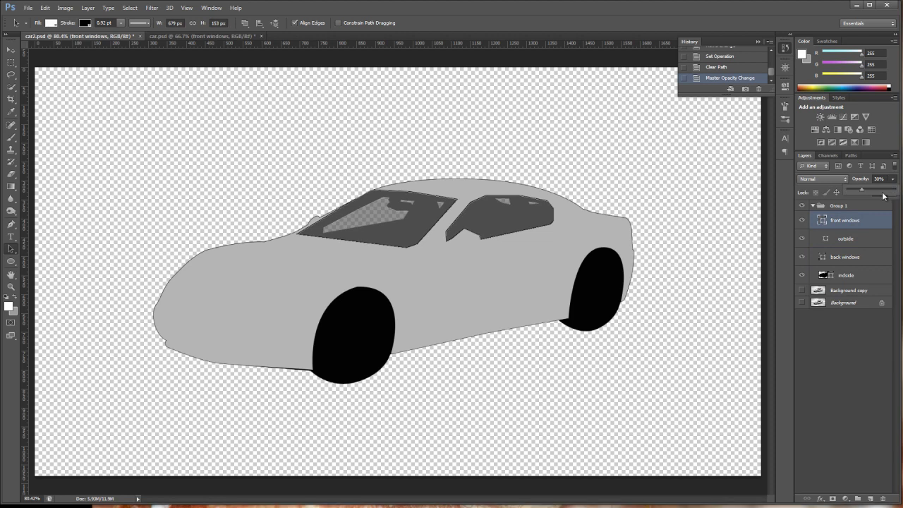
pyautogui.moveTo(854, 194); pyautogui.dragTo(854, 194)
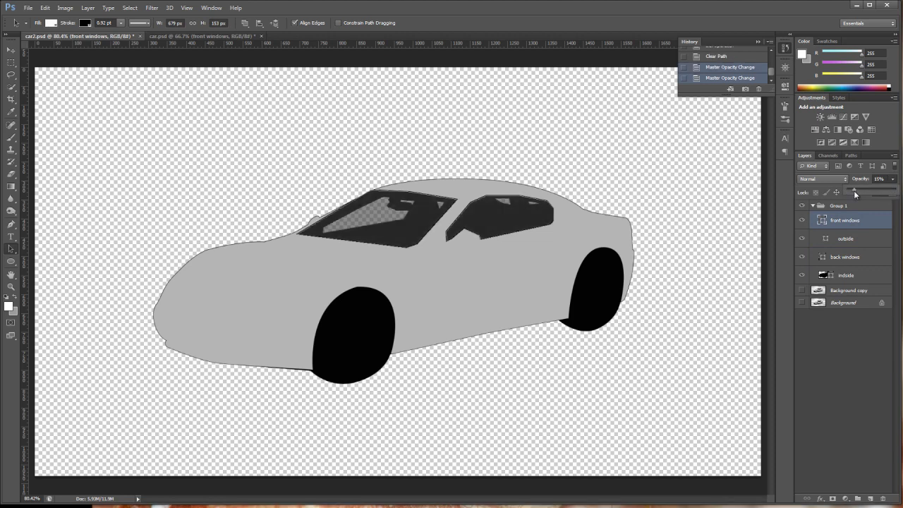